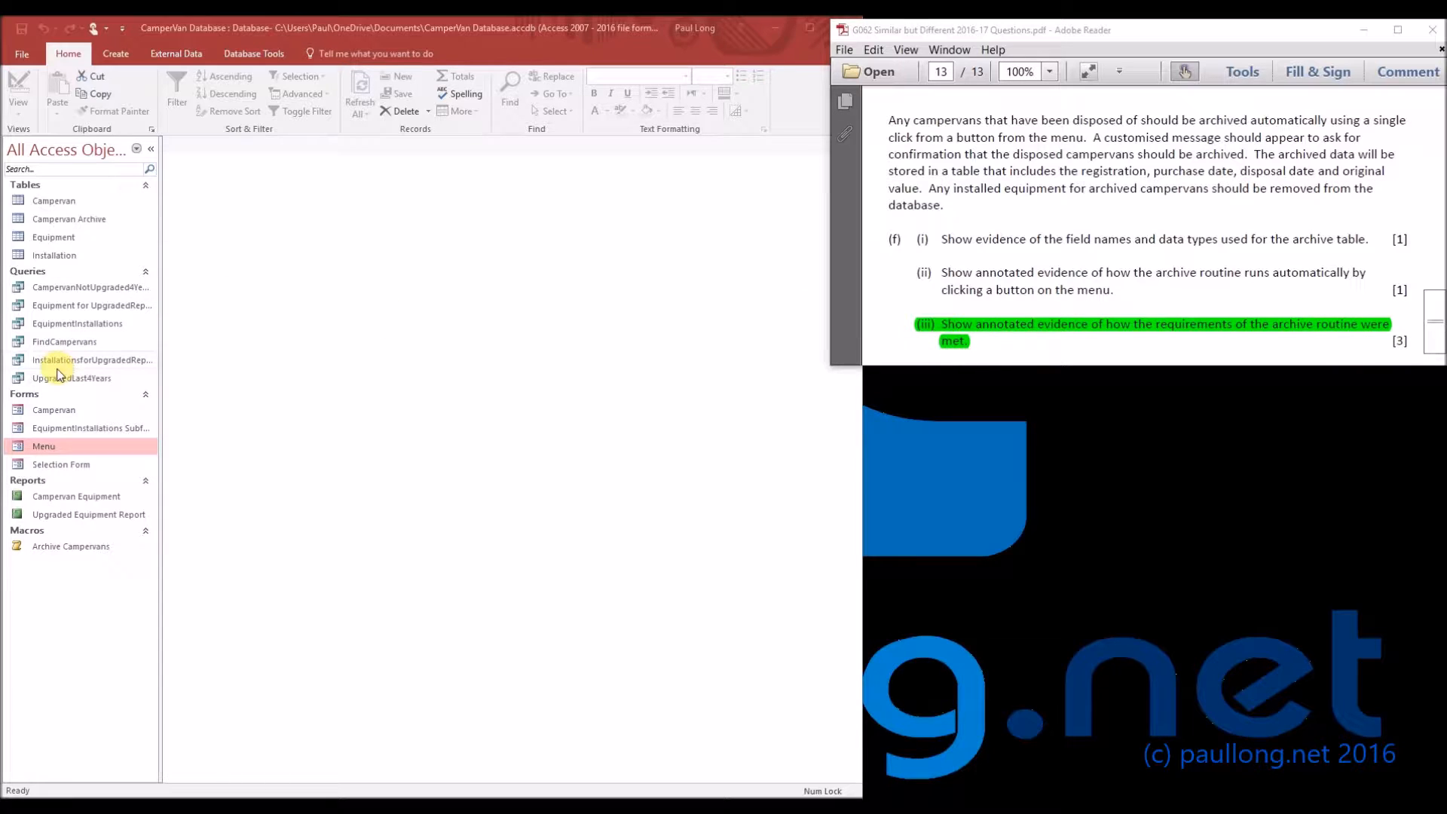
Review the Campervan Archive table's columns and highlight the sentence on which archived data must be stored in the PDF question paper
double_click(67, 220)
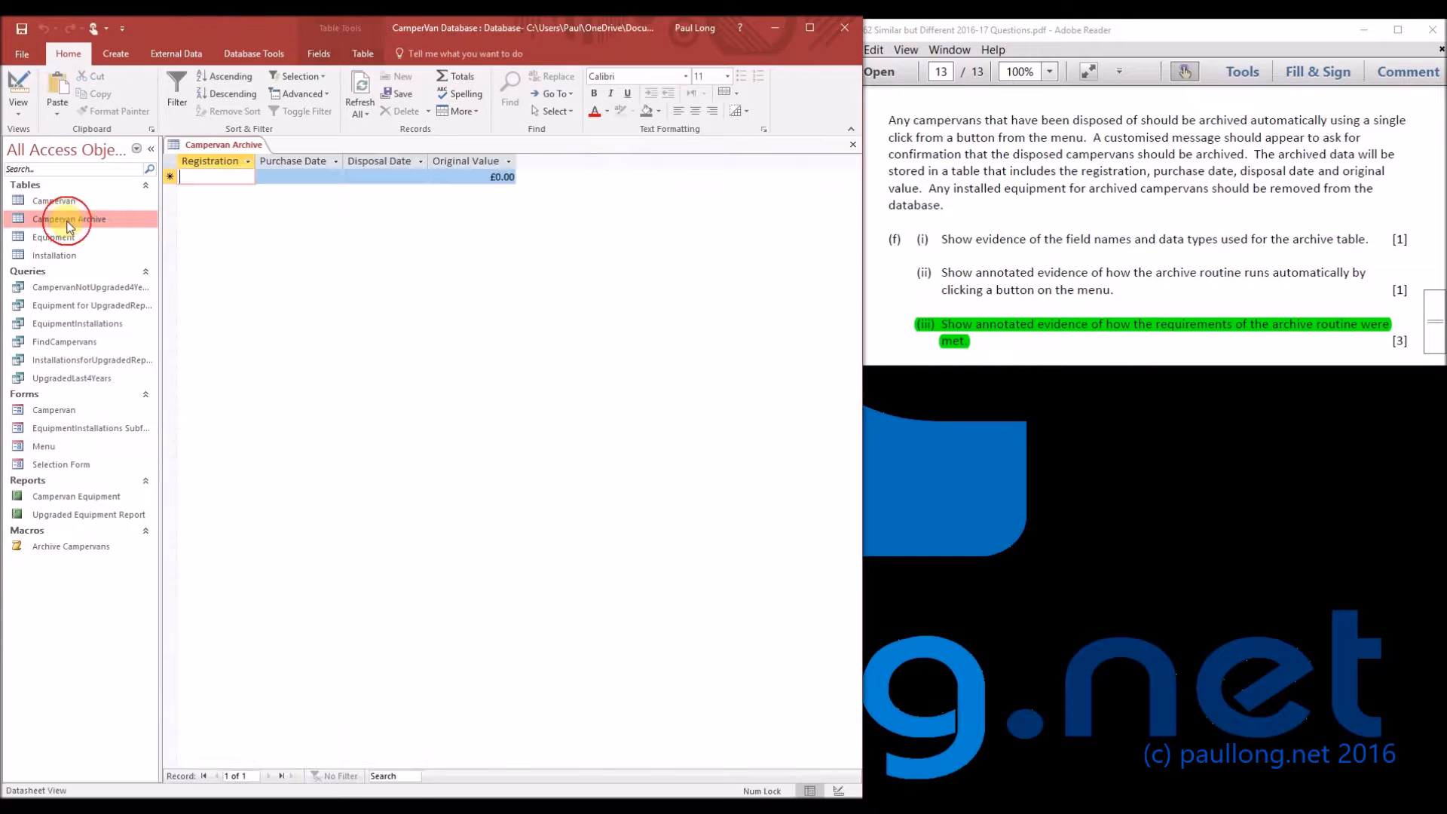
right_click(238, 149)
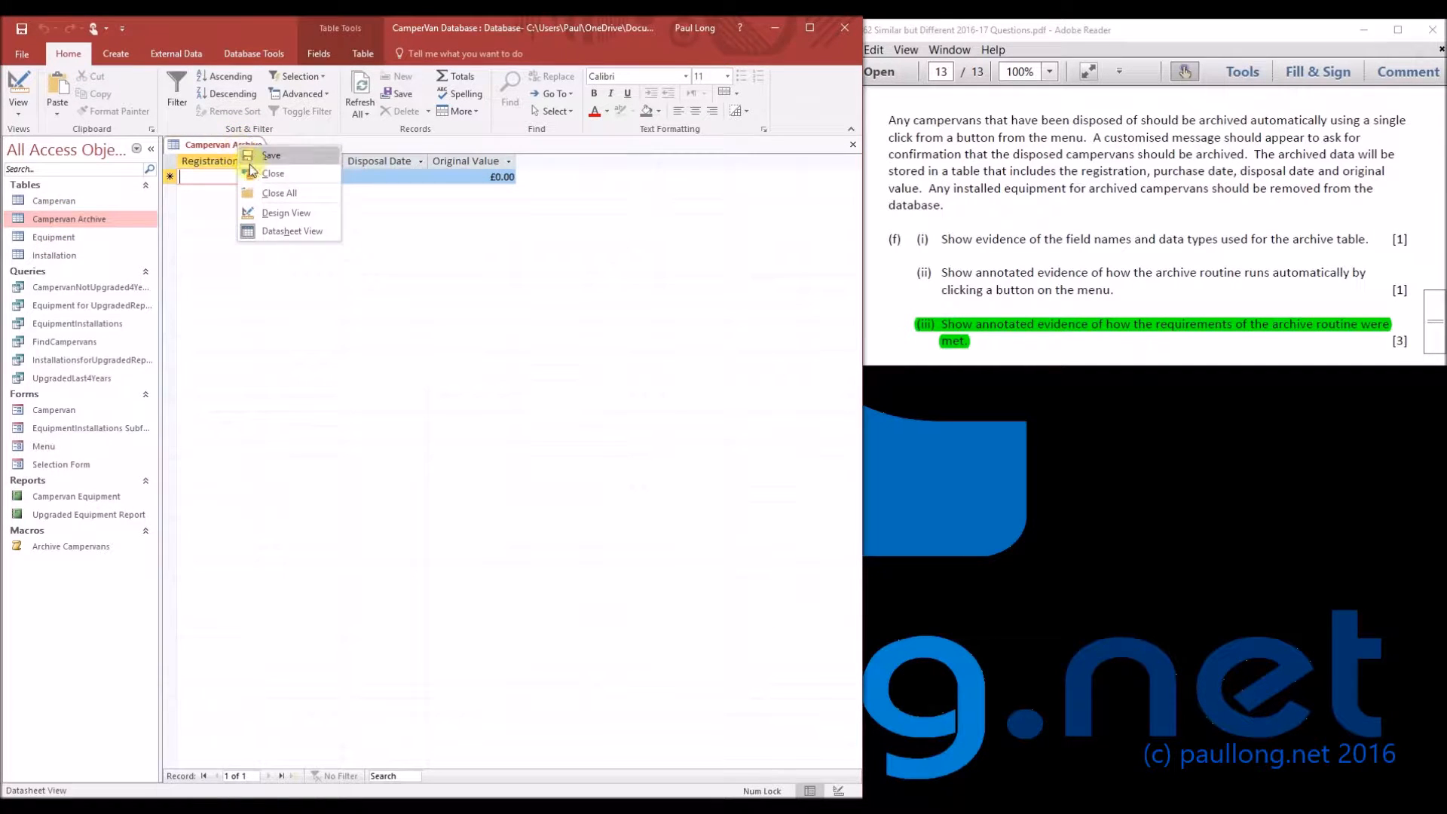
left_click(258, 169)
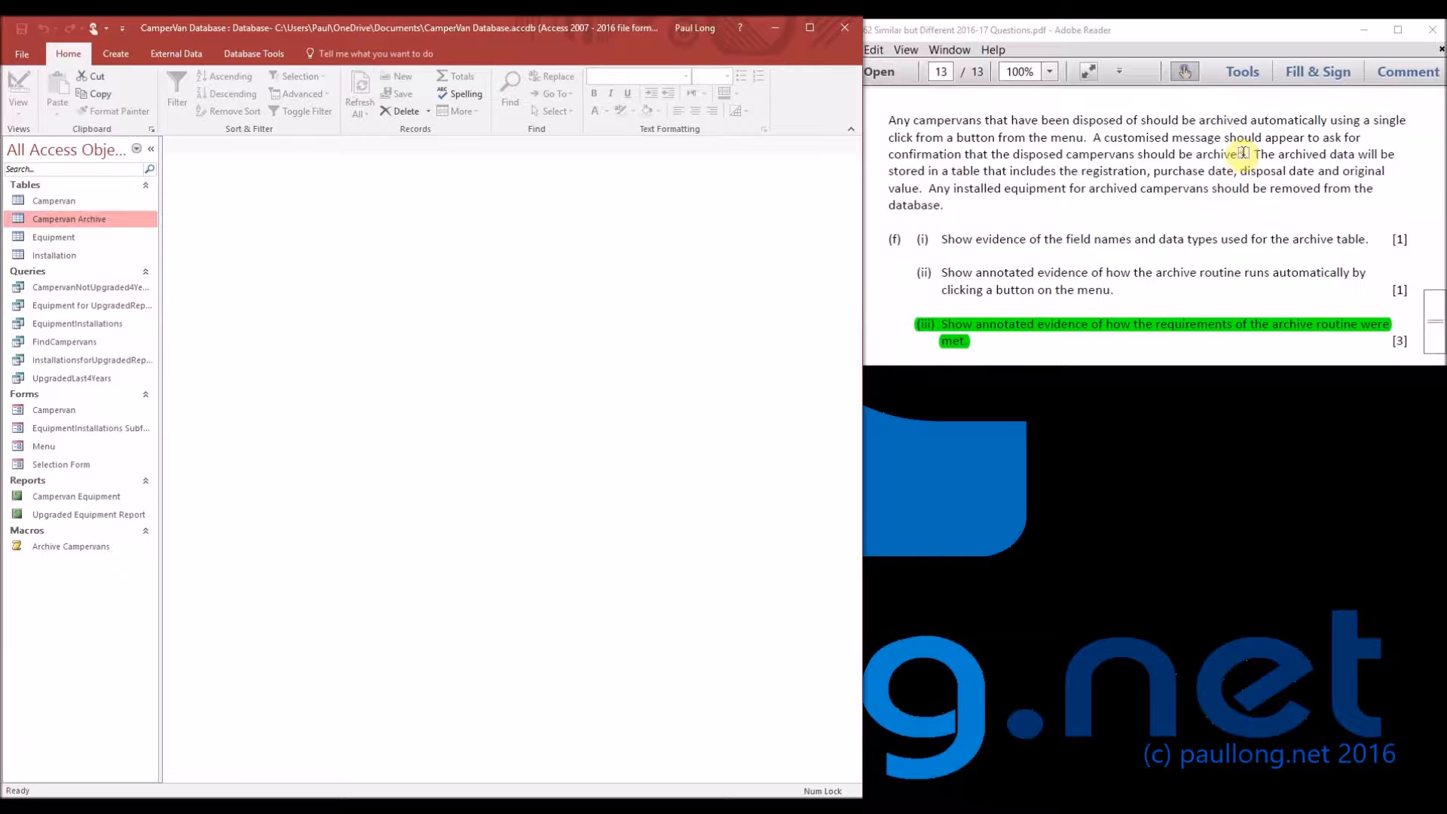
left_click_drag(1249, 154, 921, 188)
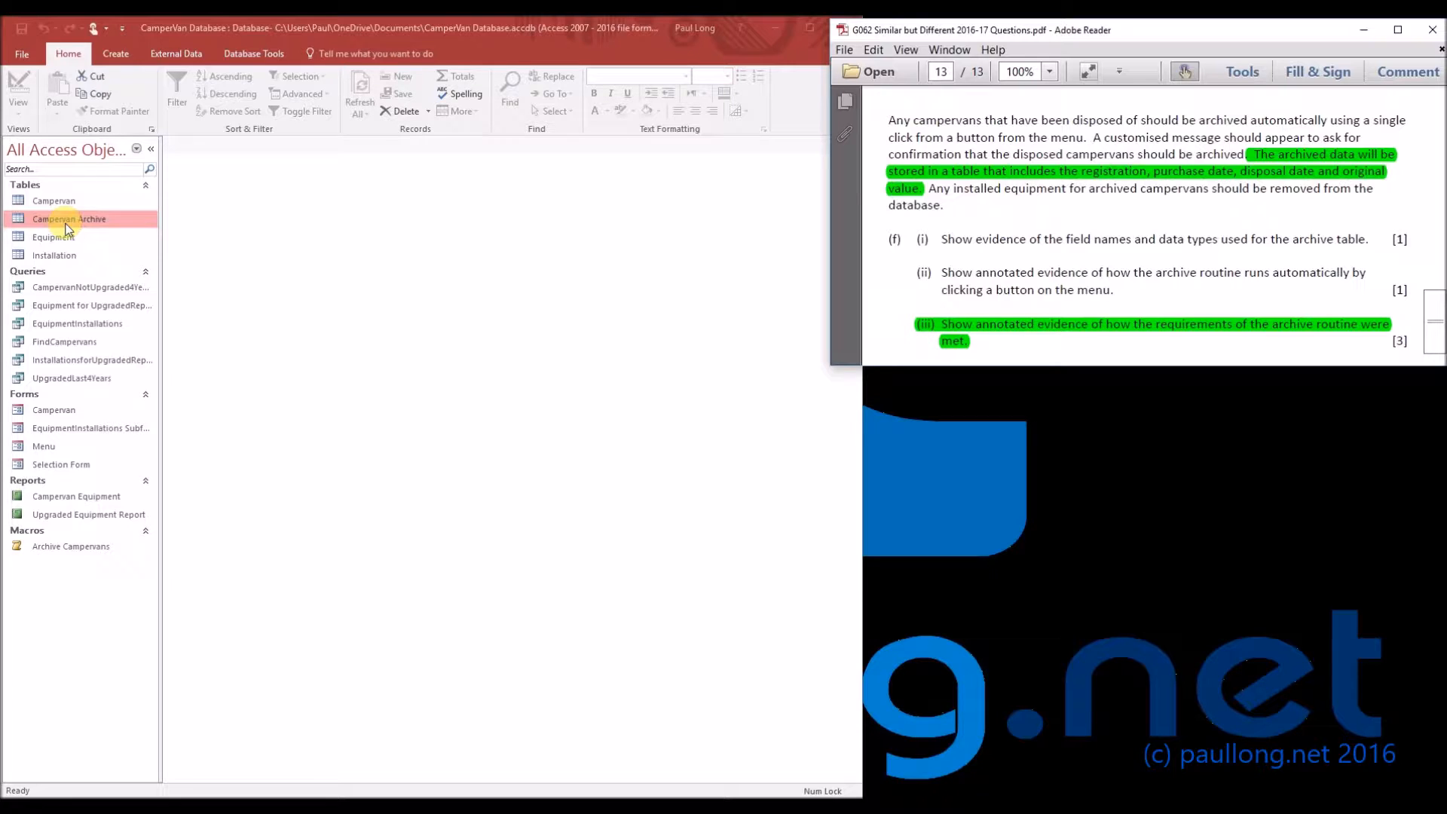
Create a new design-view query on the Campervan table and enlarge its field list to show every field
left_click(118, 55)
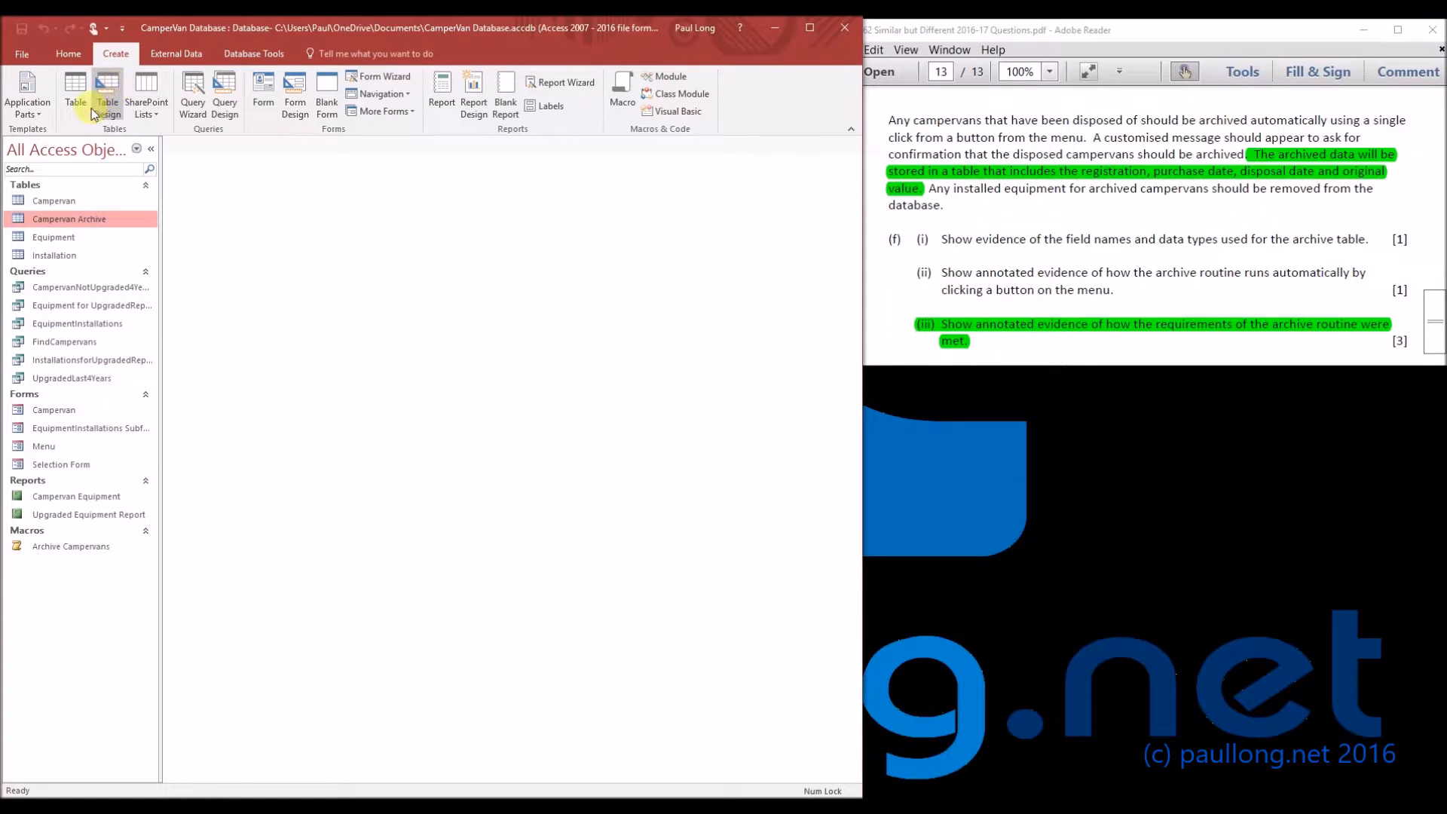
left_click(217, 104)
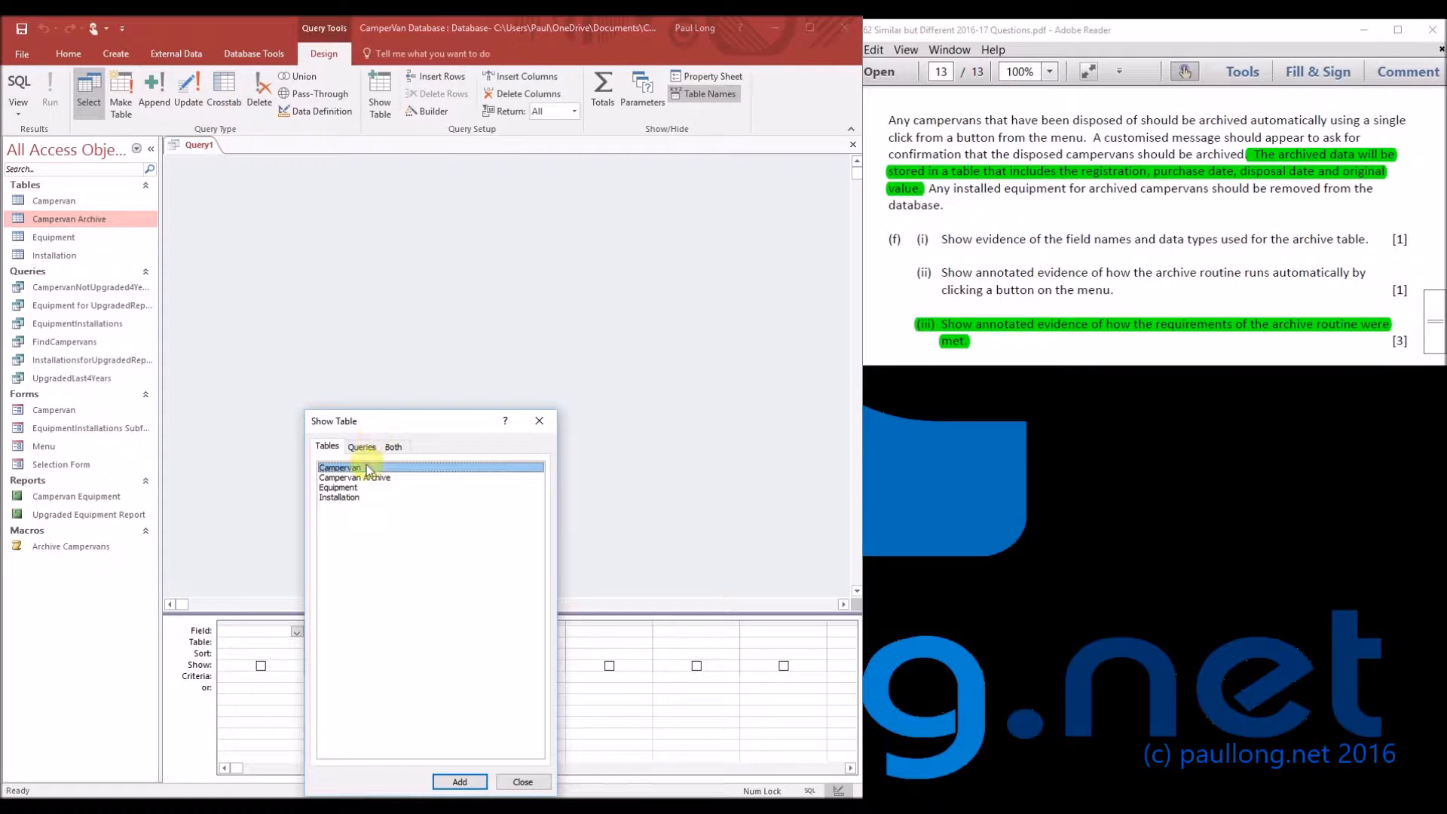
left_click(461, 780)
left_click(521, 782)
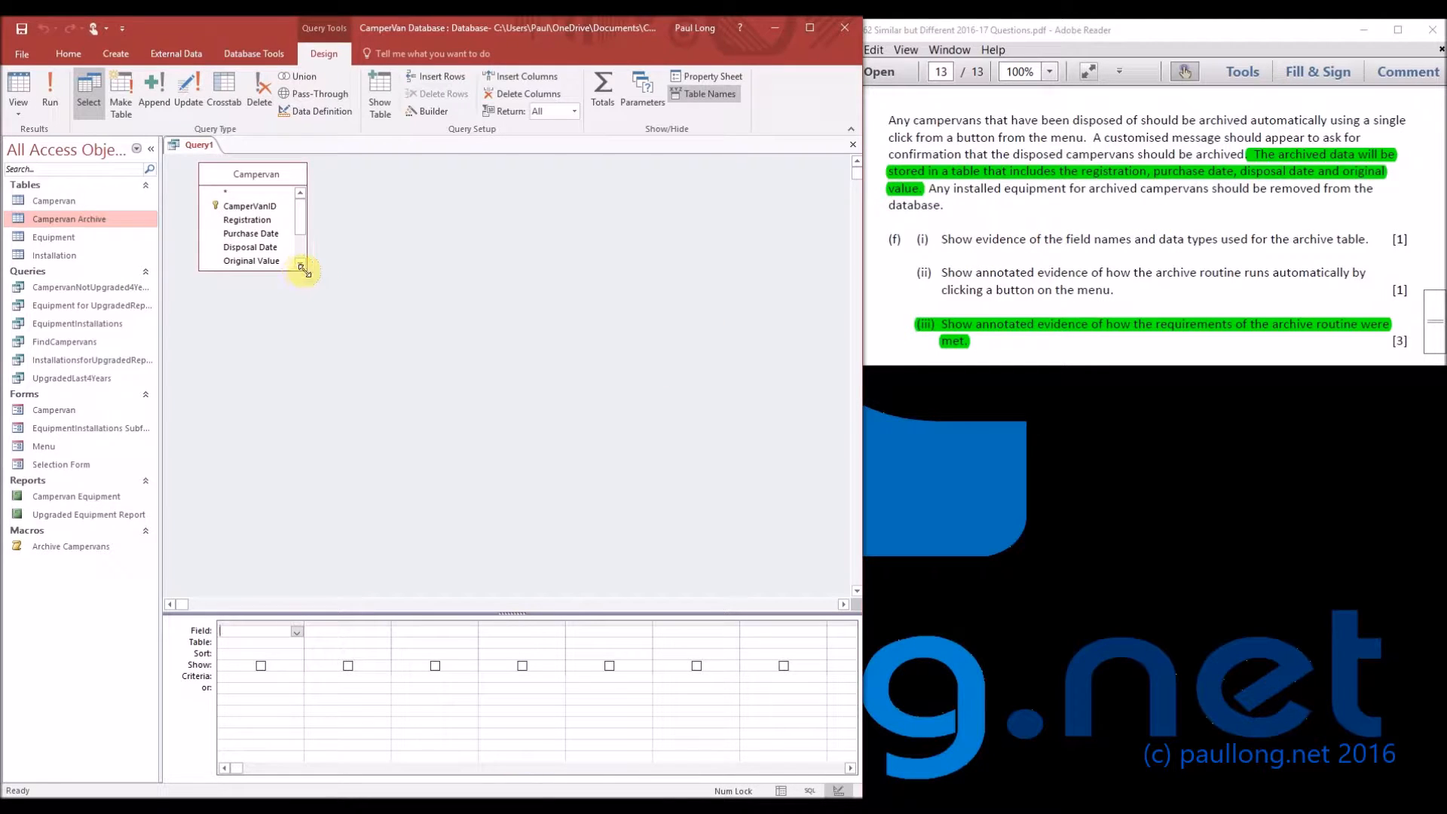
left_click_drag(306, 269, 333, 326)
left_click_drag(374, 613, 375, 373)
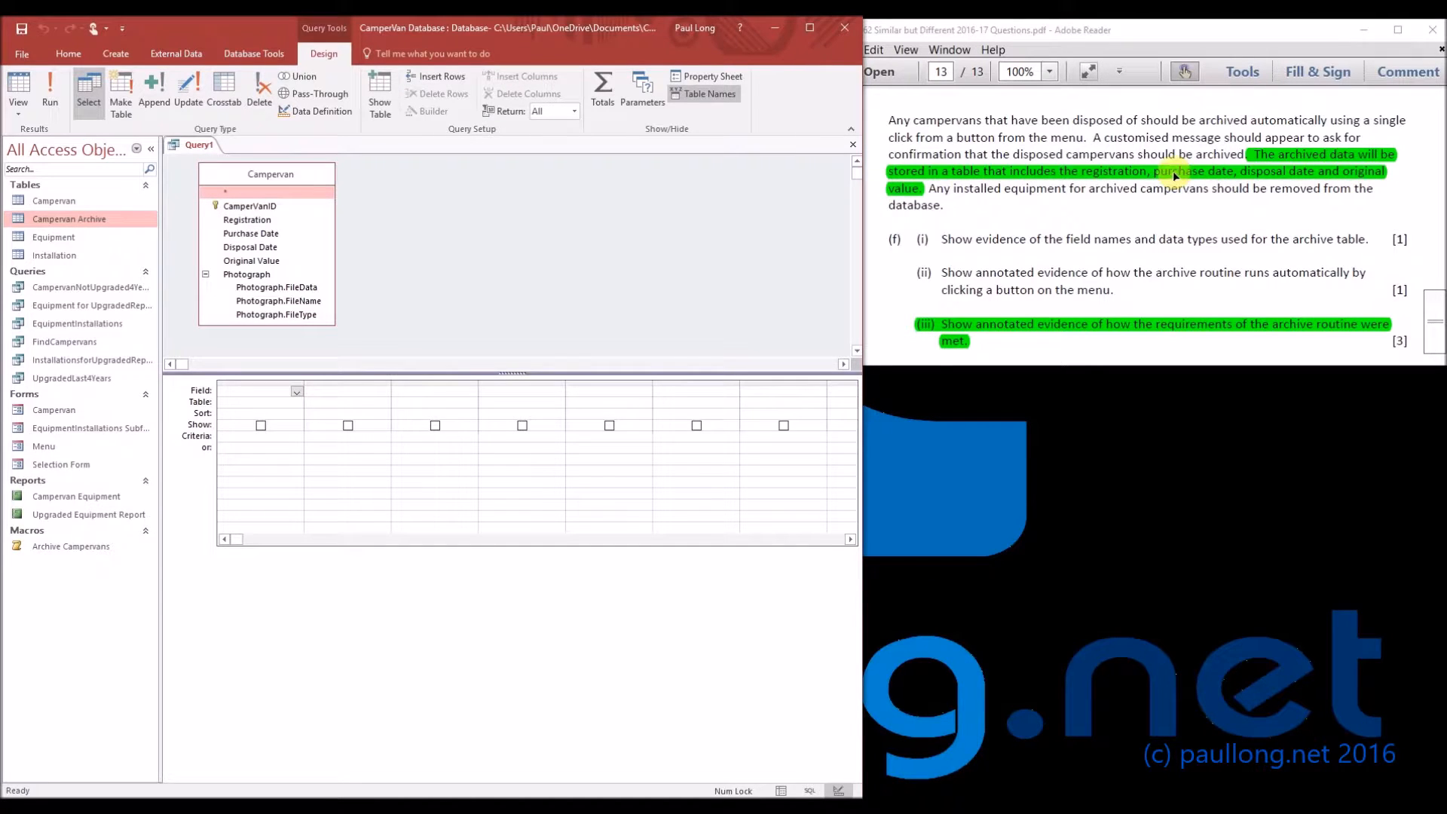
Add the Registration, Purchase Date, Disposal Date and Original Value fields to the query and preview its records
left_click_drag(245, 219, 258, 390)
left_click_drag(251, 233, 351, 397)
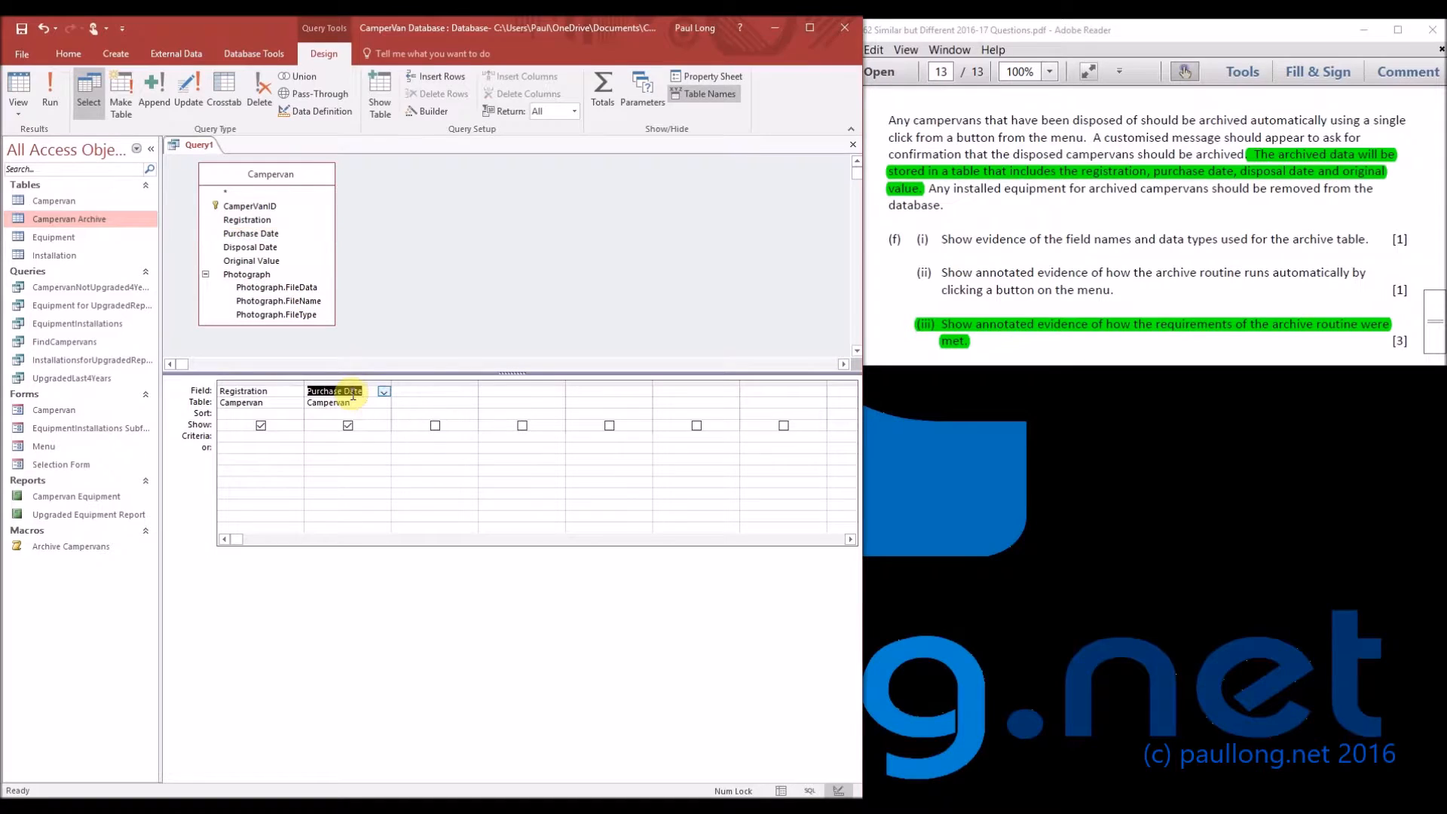
left_click_drag(256, 249, 528, 392)
left_click(11, 93)
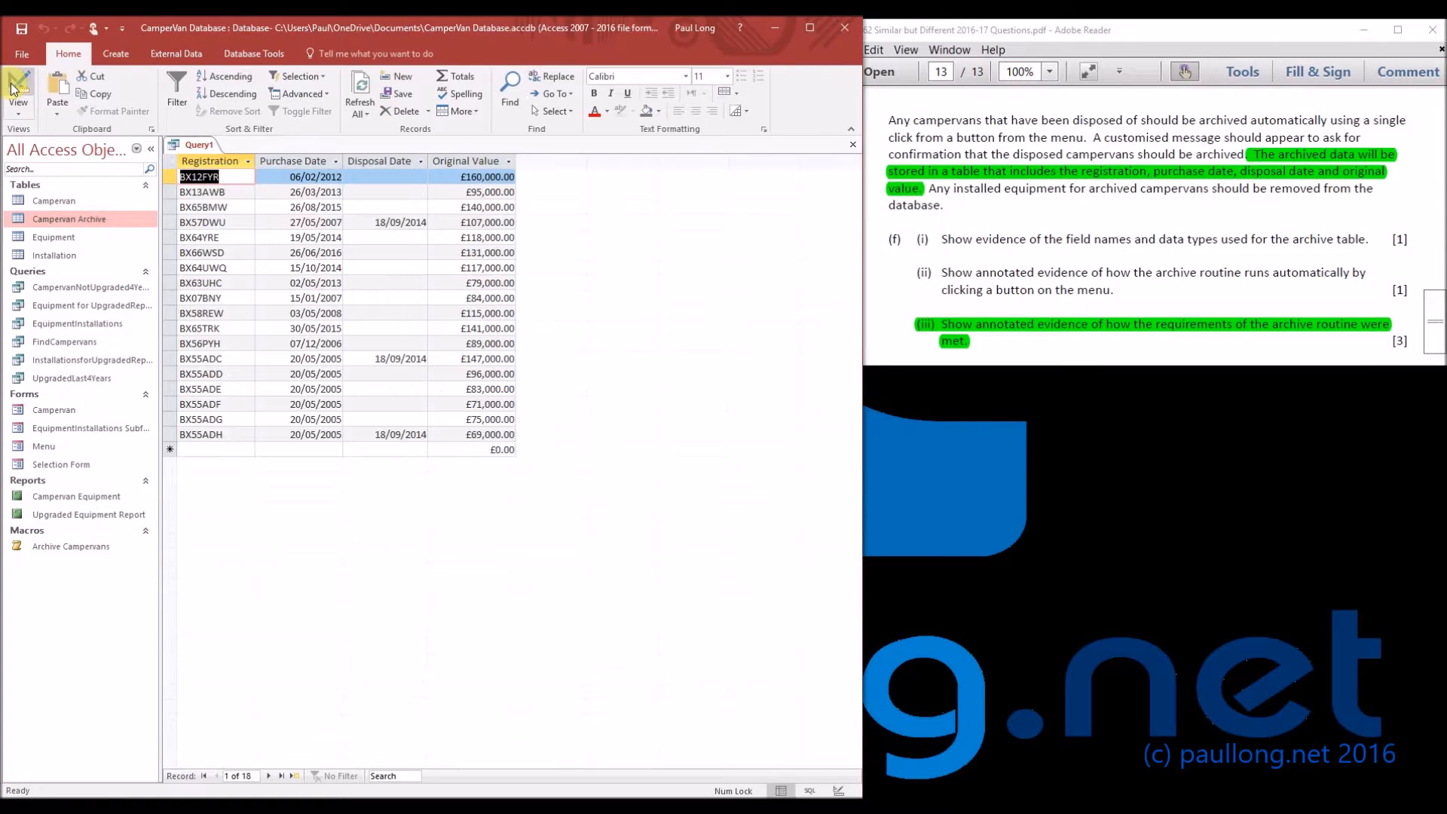
left_click(13, 89)
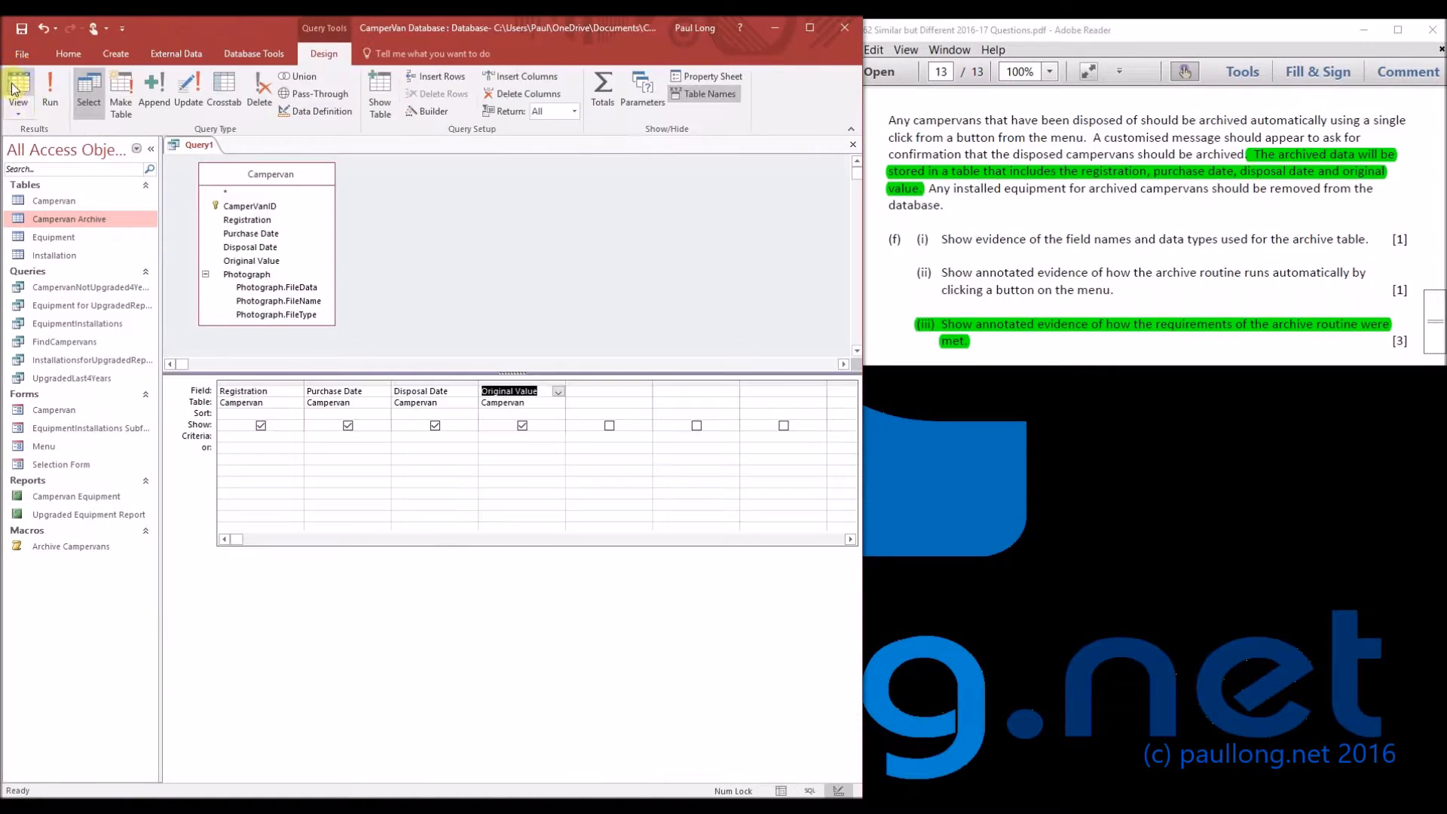
Convert the query to an append query that targets the Campervan Archive table in the current database
left_click(160, 101)
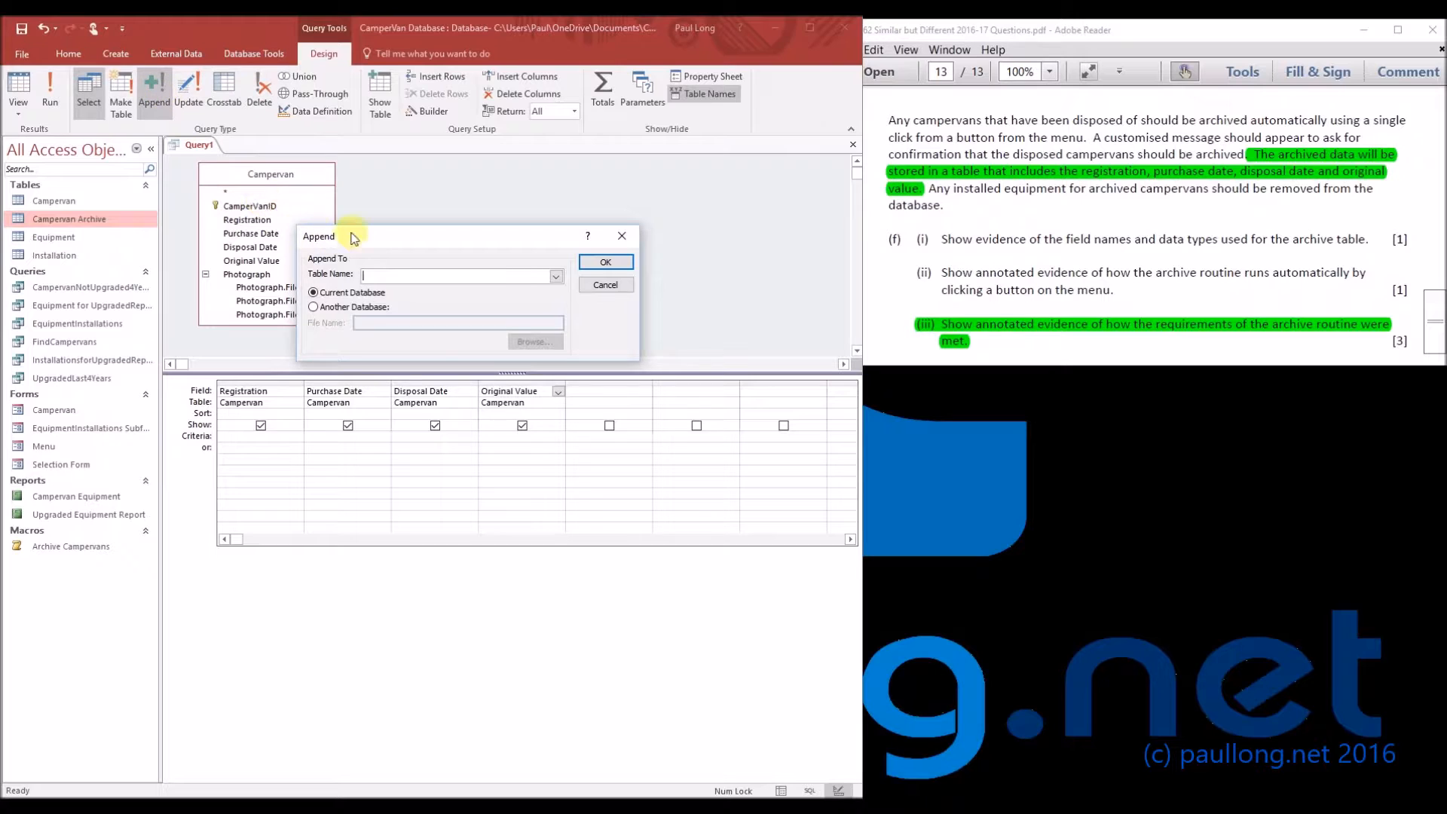
left_click(556, 277)
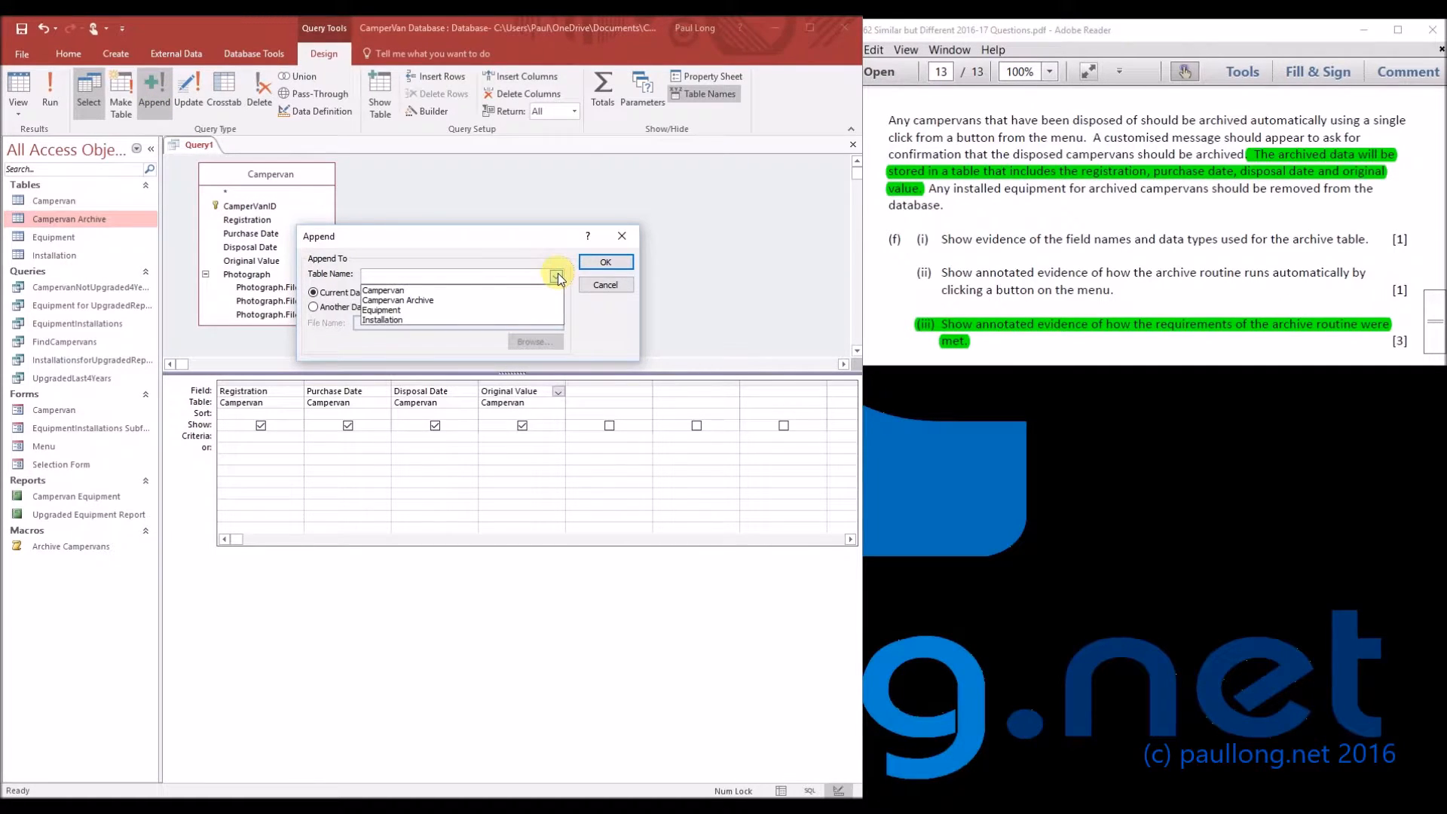
left_click(420, 301)
left_click(603, 262)
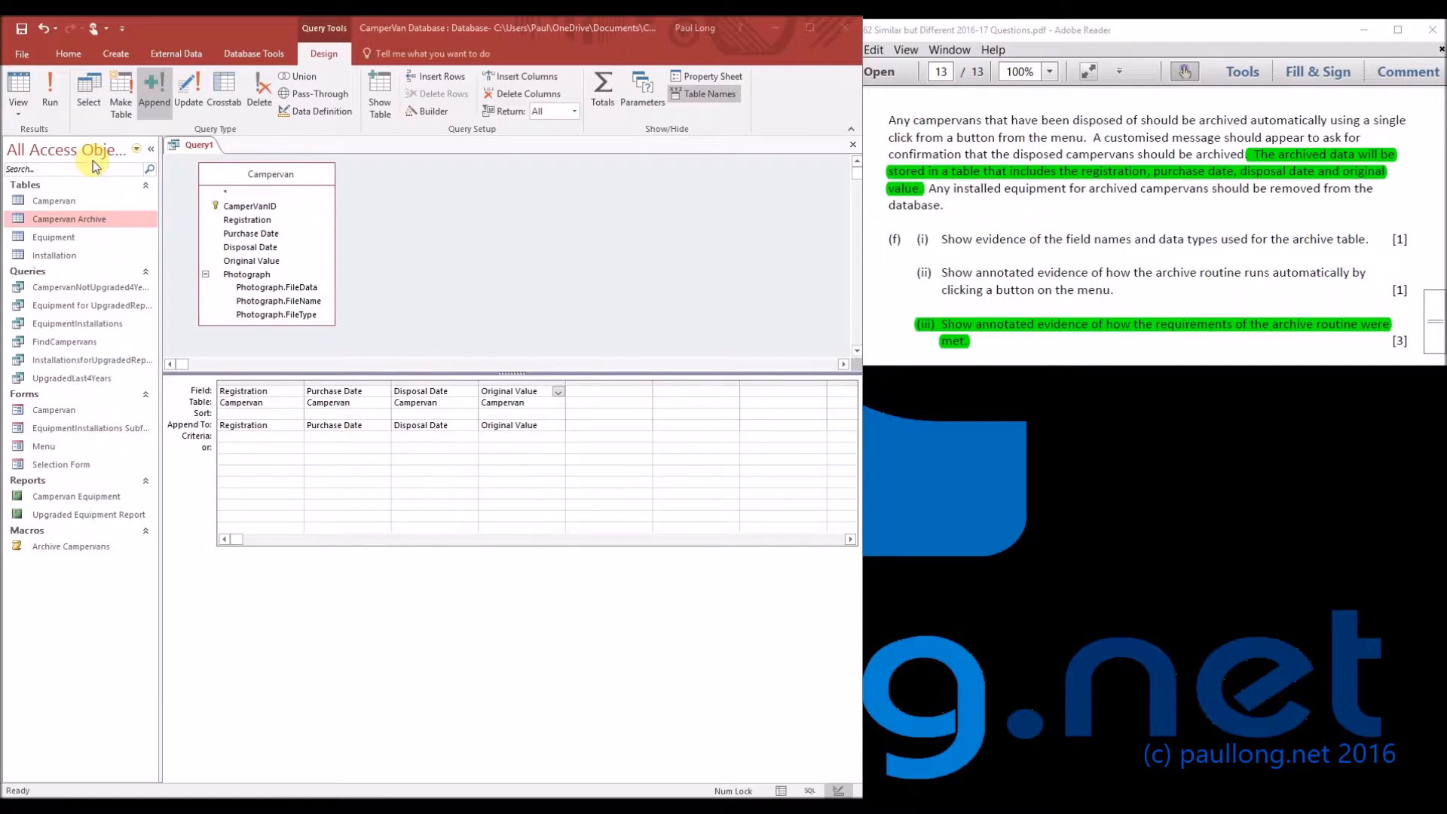
Save the append query as AppendCampervan
left_click(21, 30)
type("A")
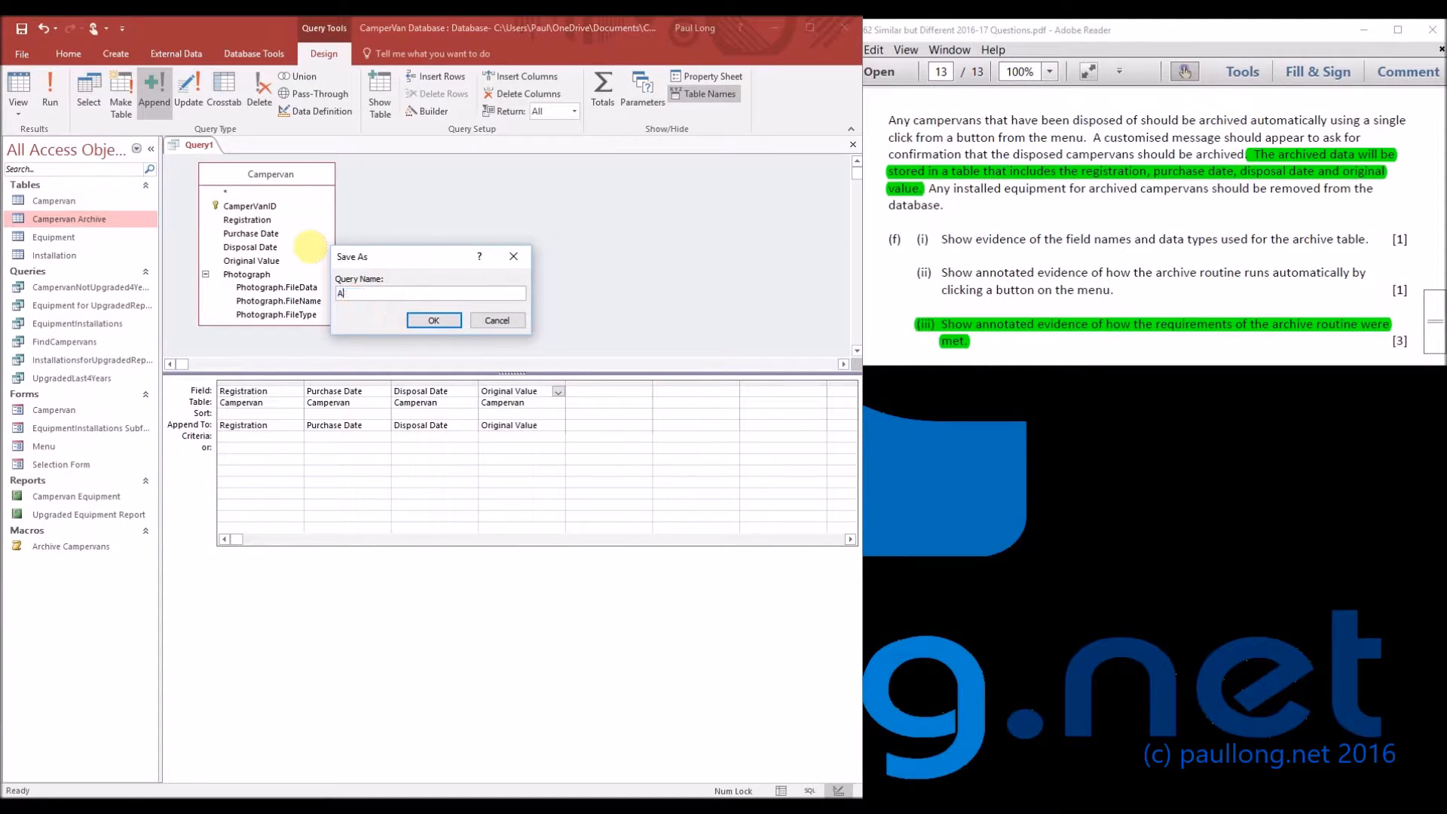
type("ppendCampervan")
key("Return")
Run the append query without any criteria and check the rows copied into the Campervan Archive table
left_click(57, 106)
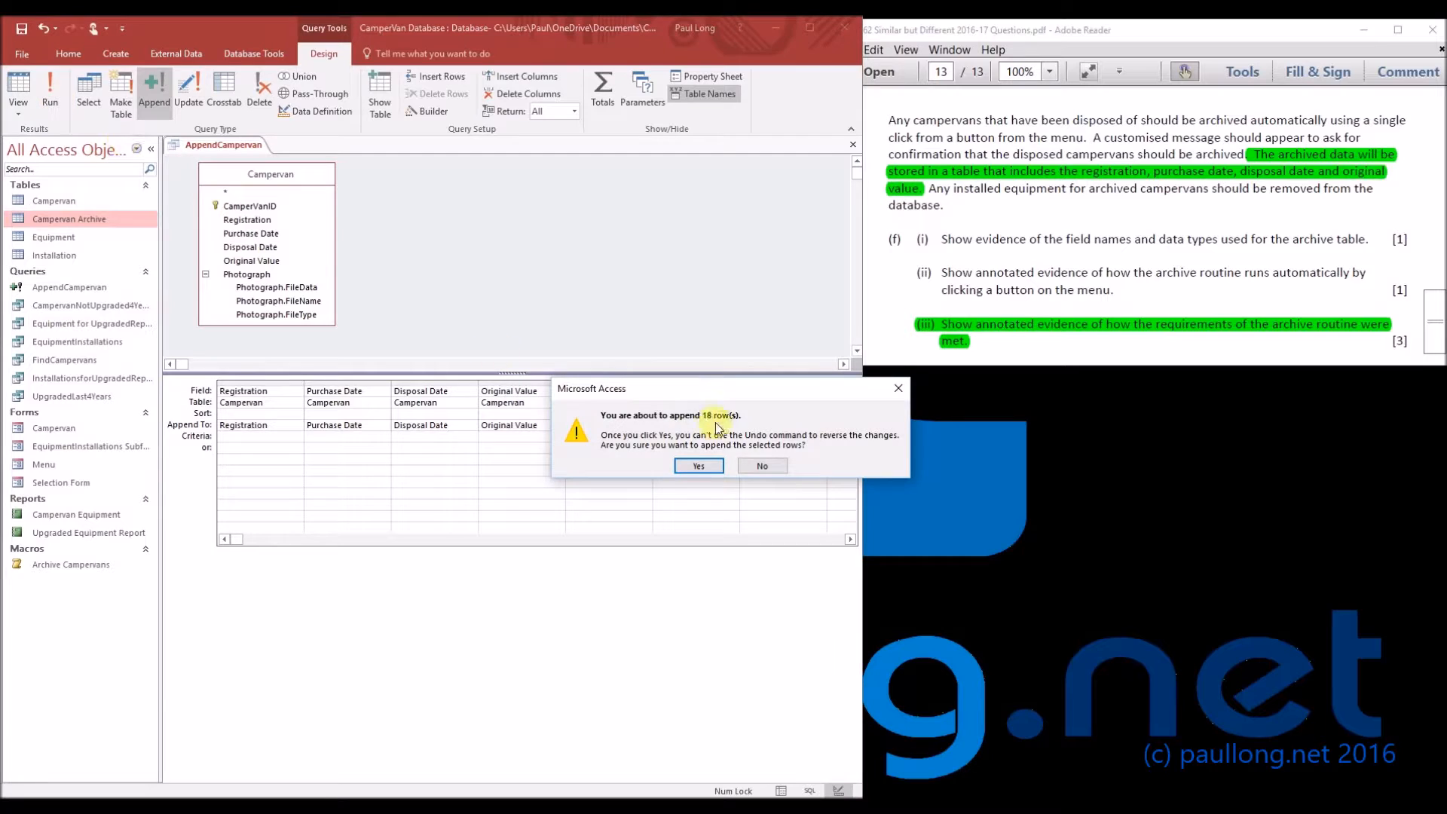
left_click(700, 466)
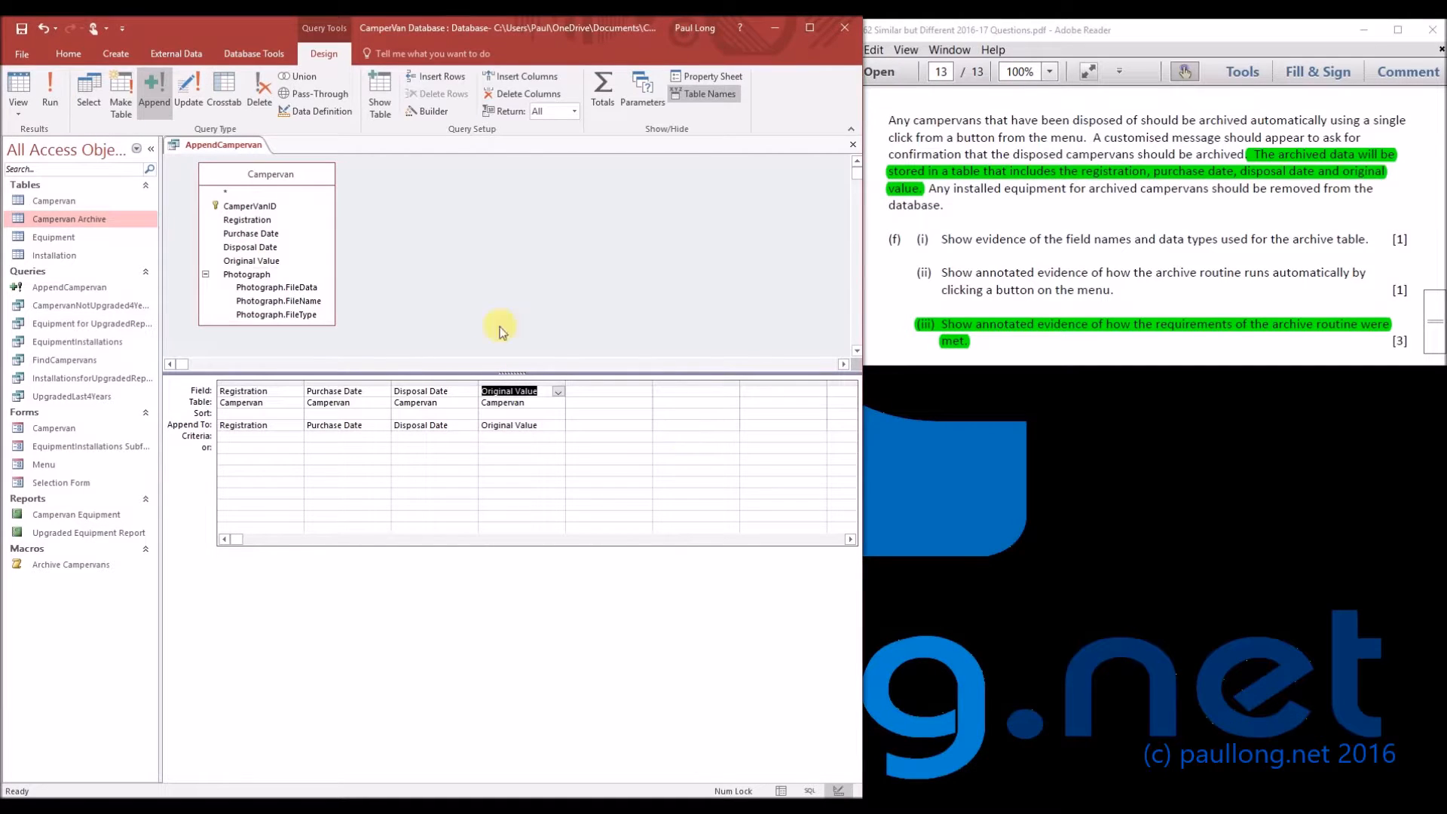
double_click(72, 220)
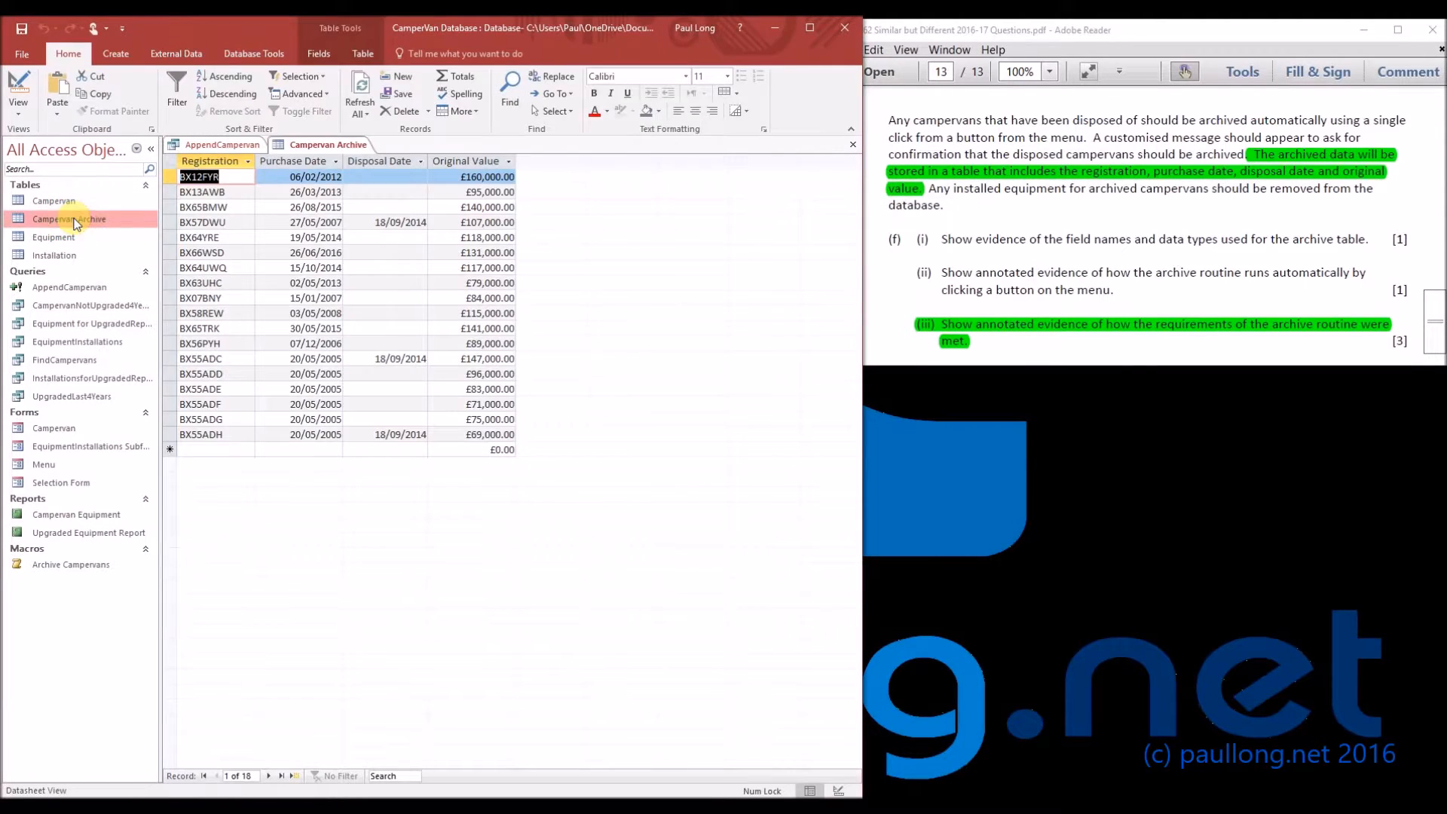
Delete all the test records from the Campervan Archive table
left_click_drag(169, 177, 183, 435)
key("Delete")
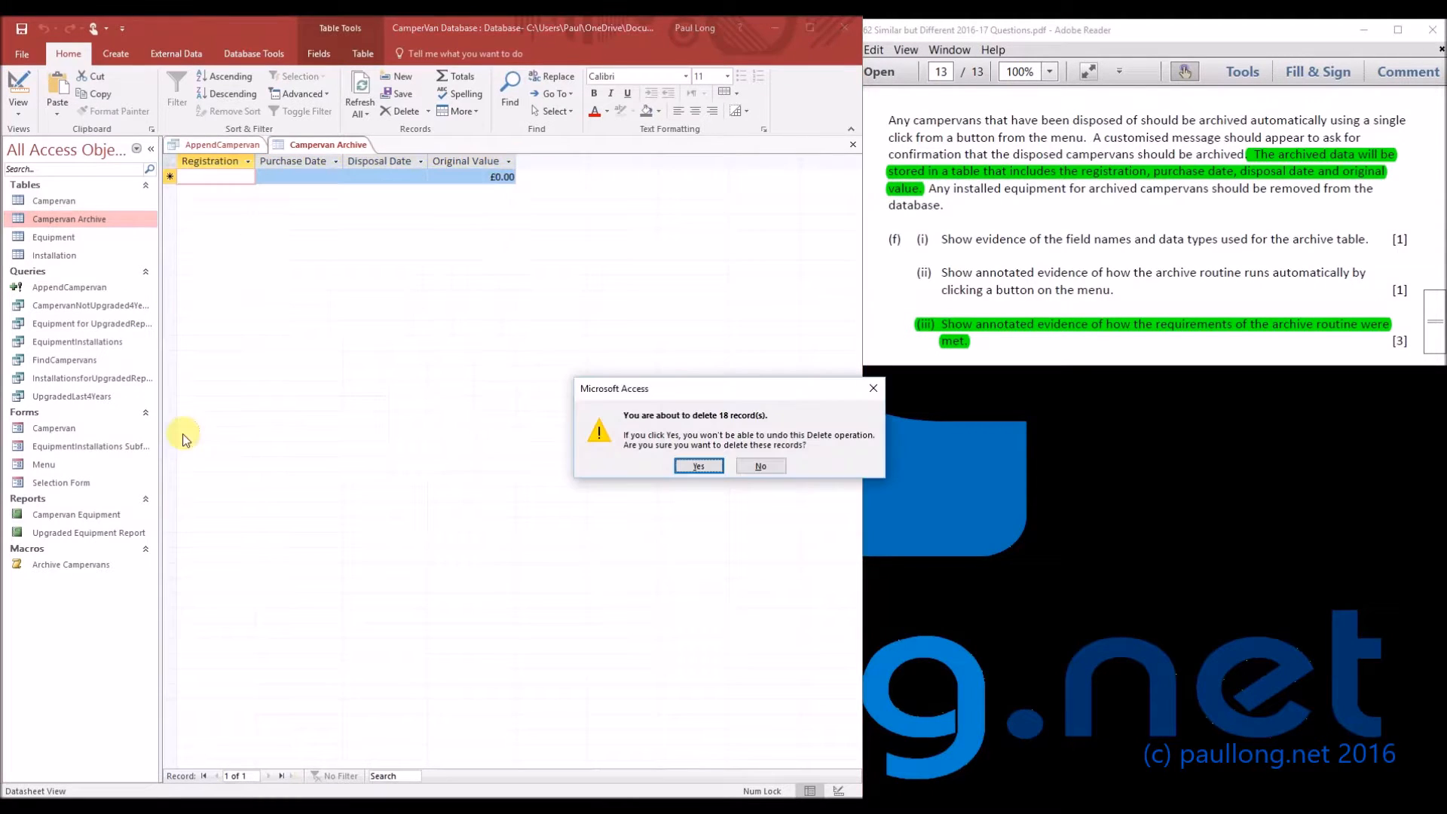
left_click(710, 466)
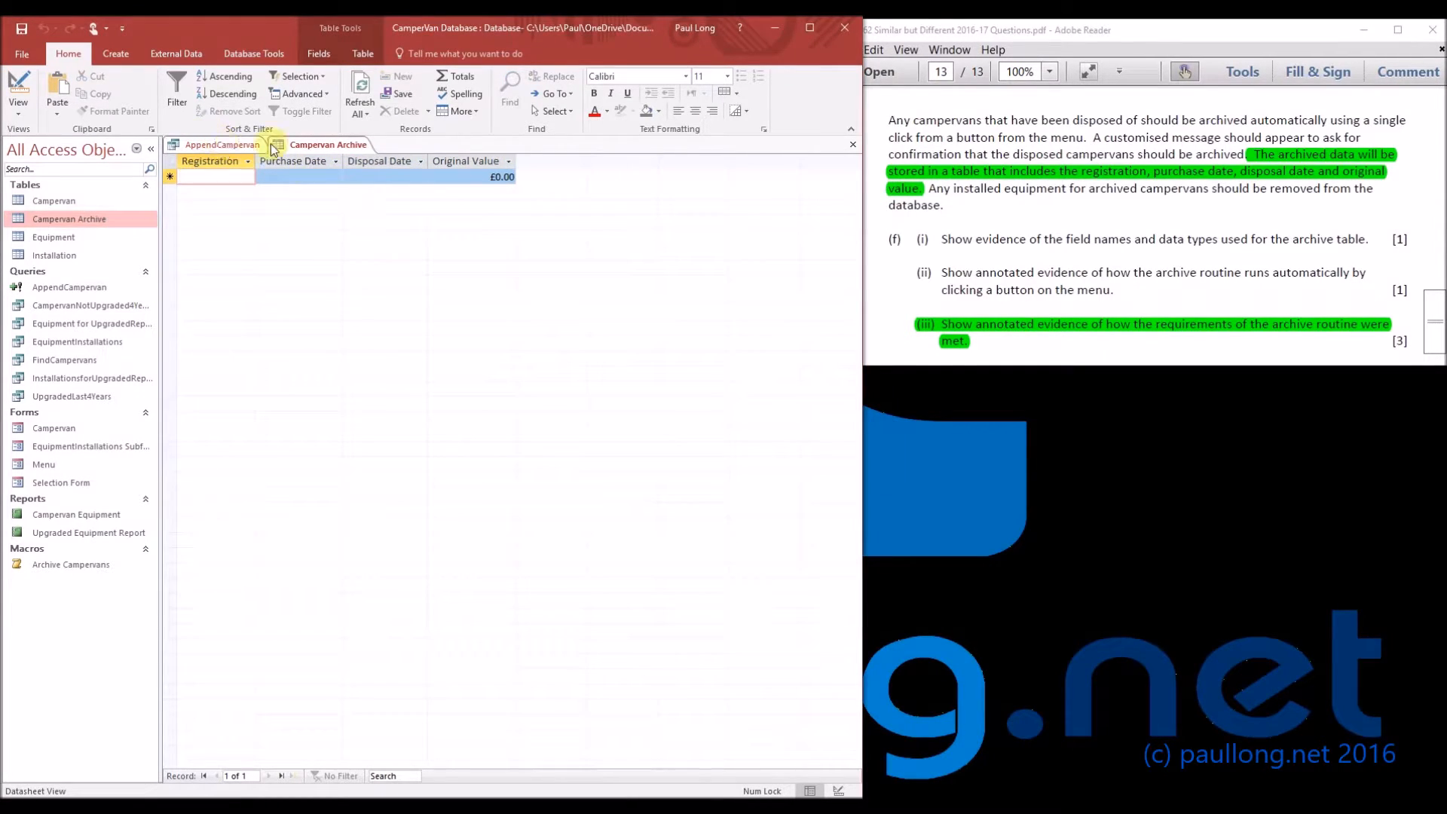
right_click(296, 145)
Set the Disposal Date criterion to Is Not Null in the AppendCampervan query and preview the matching records
left_click(231, 146)
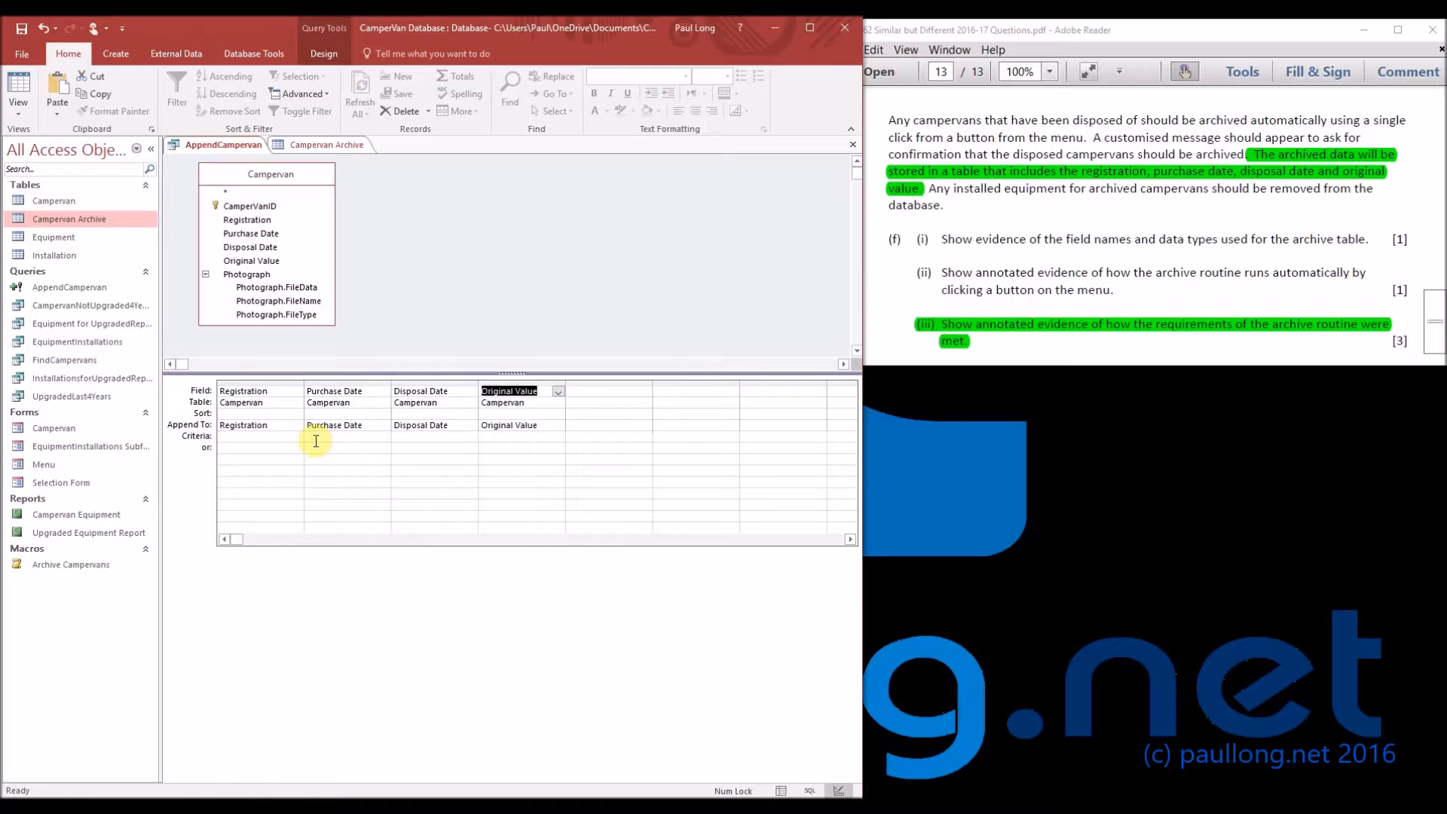
left_click(419, 437)
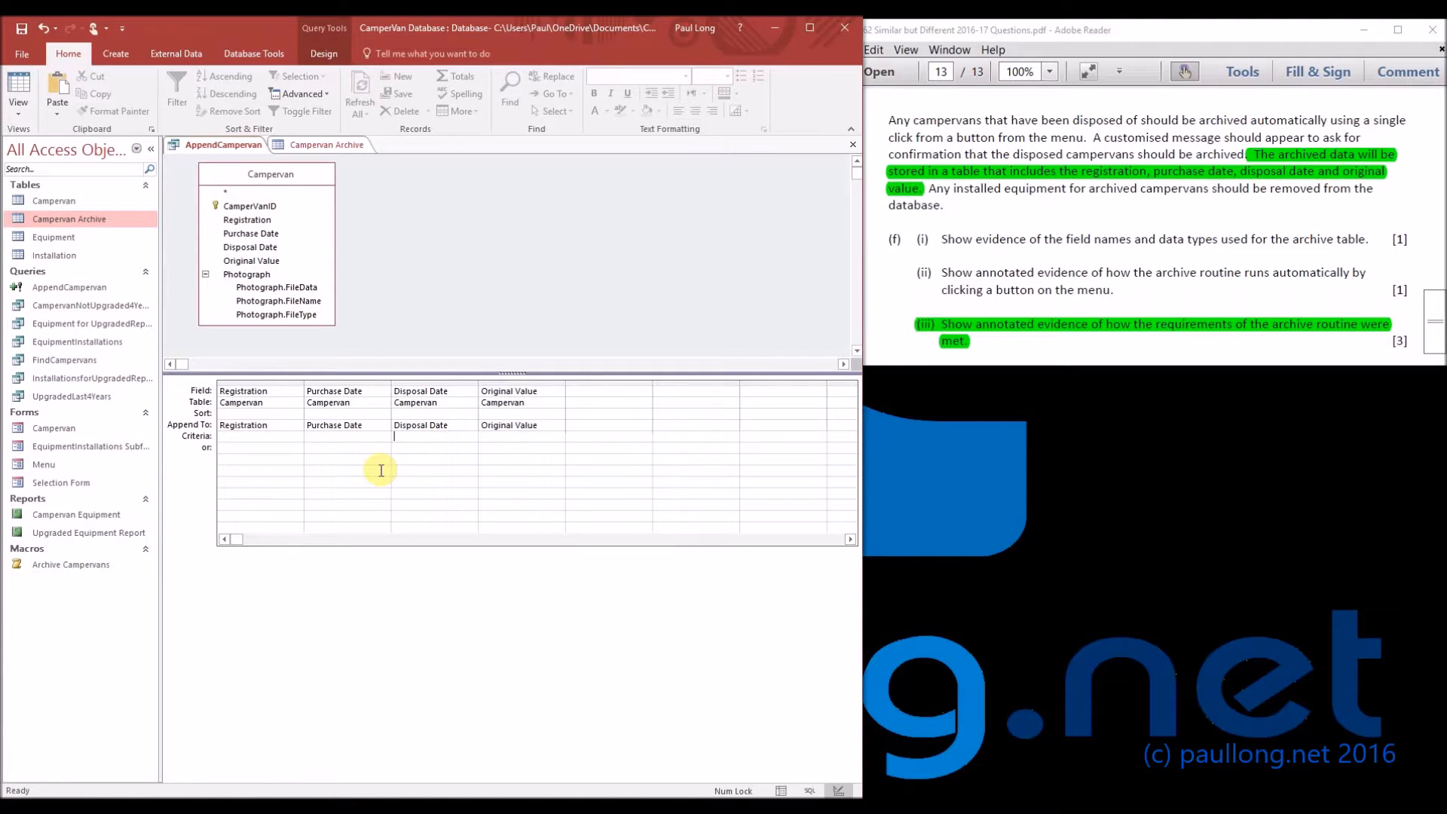
type("is n")
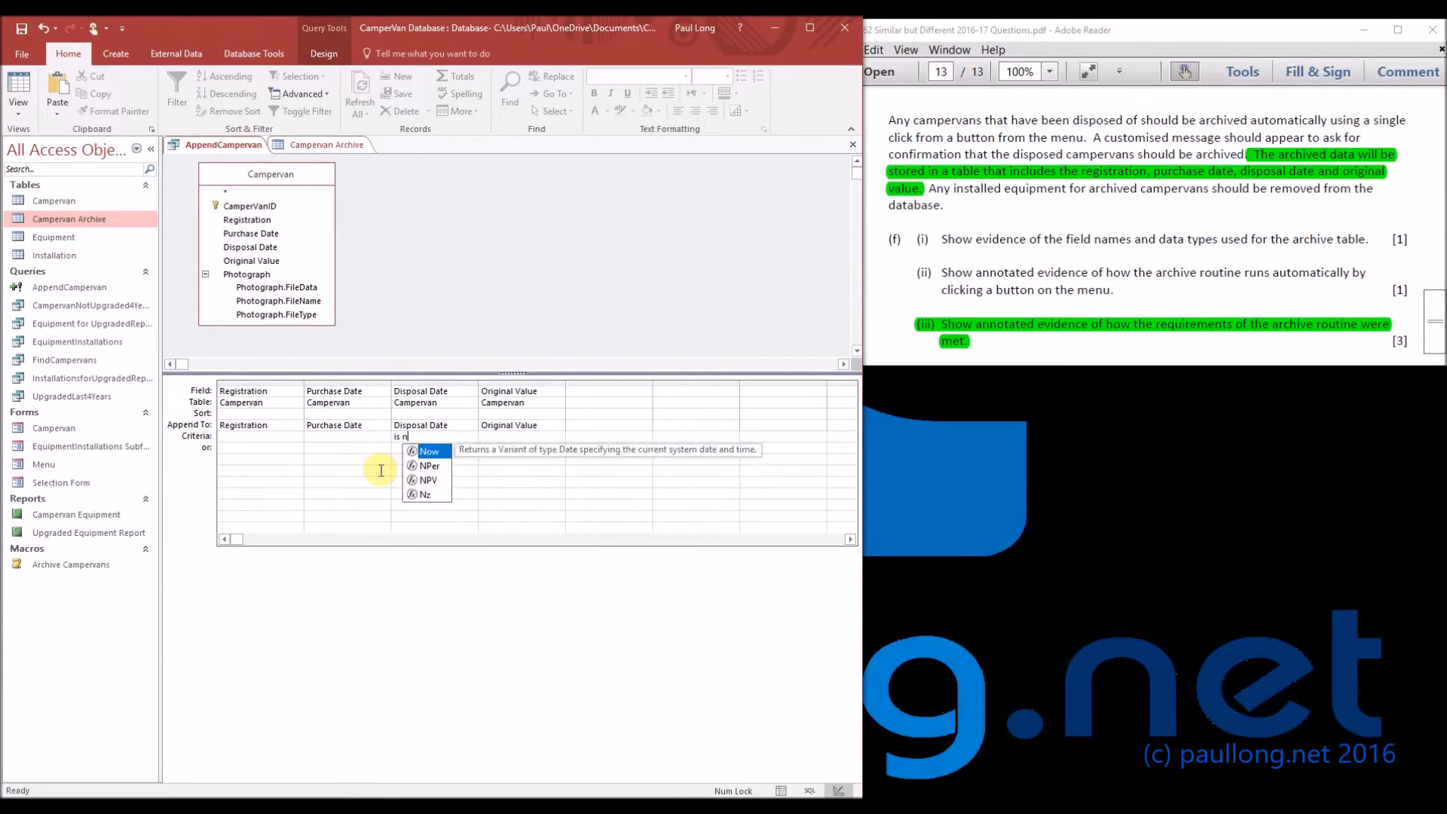
type("ot null")
key("Tab")
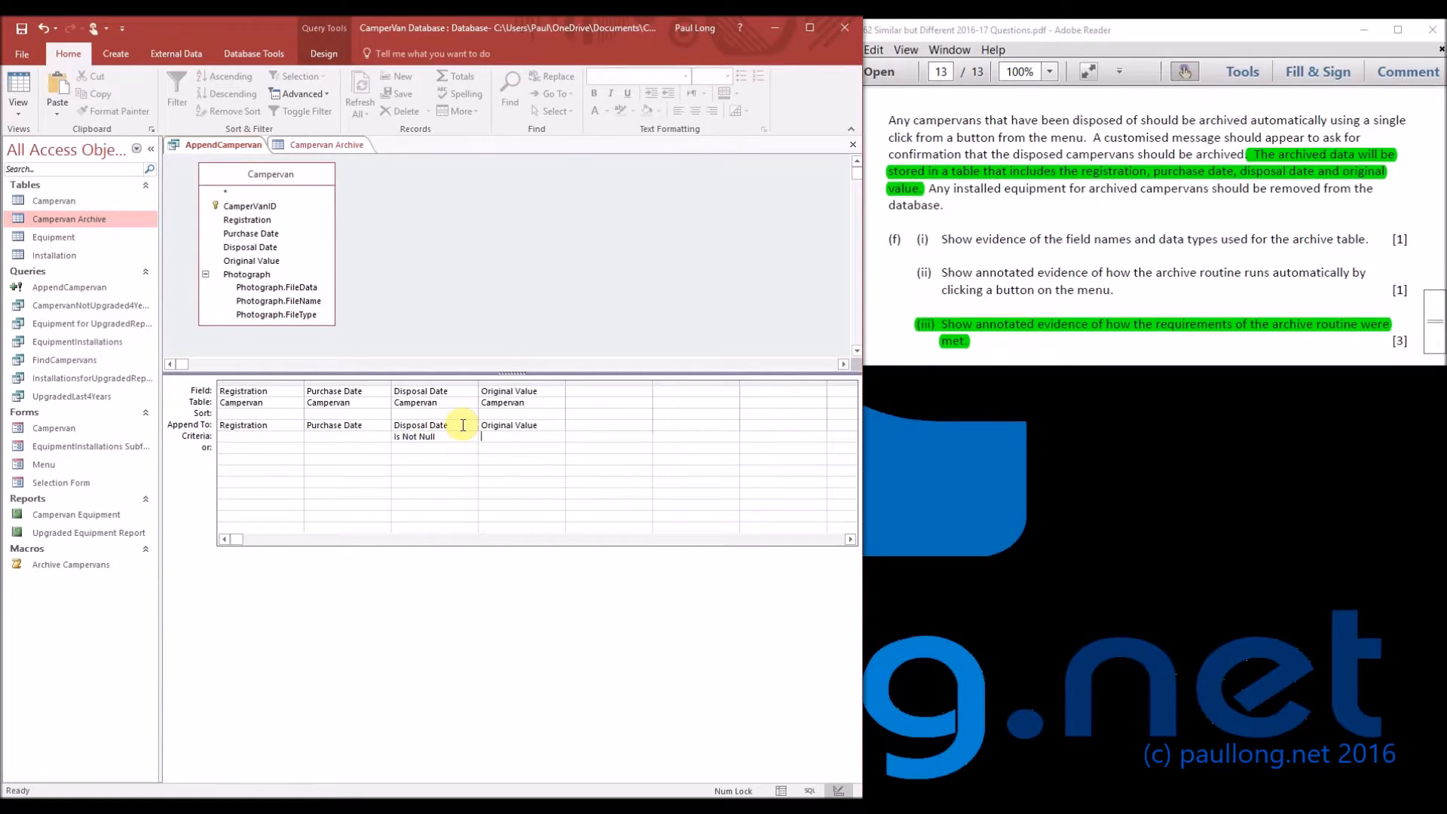
left_click(19, 94)
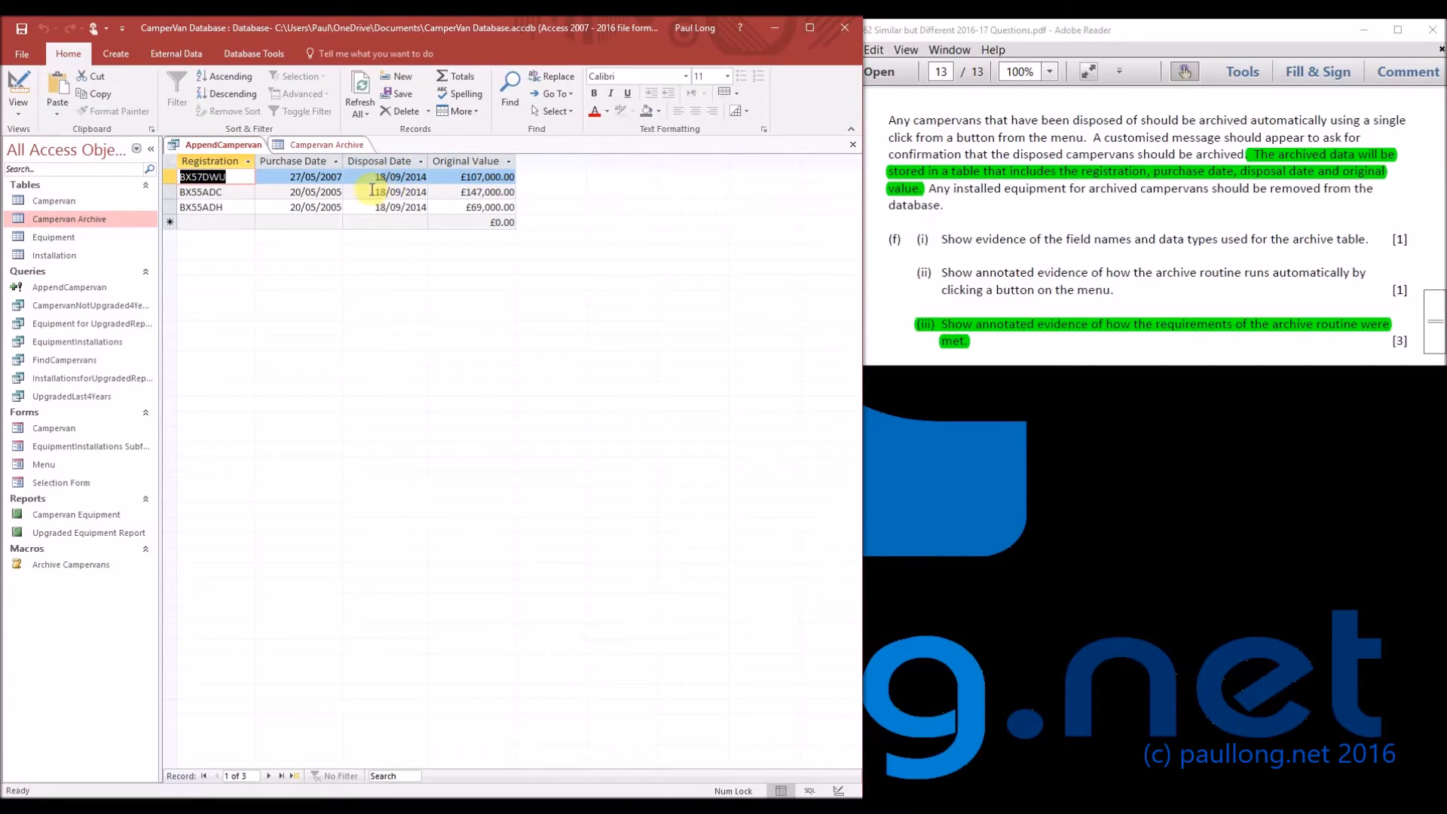
left_click(18, 89)
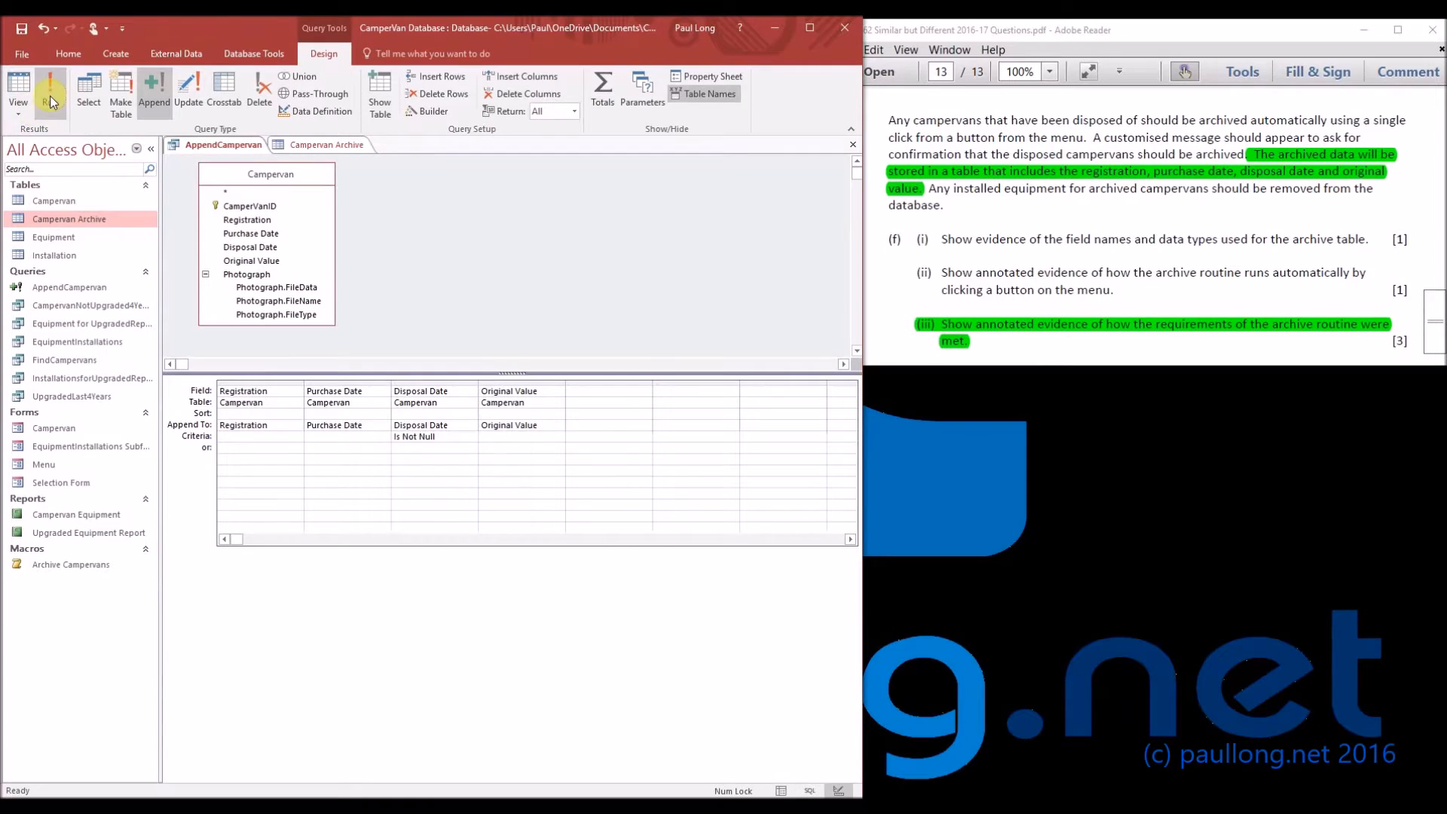
Run the filtered append query and reopen the Campervan Archive table to check the appended disposed campervans
left_click(50, 98)
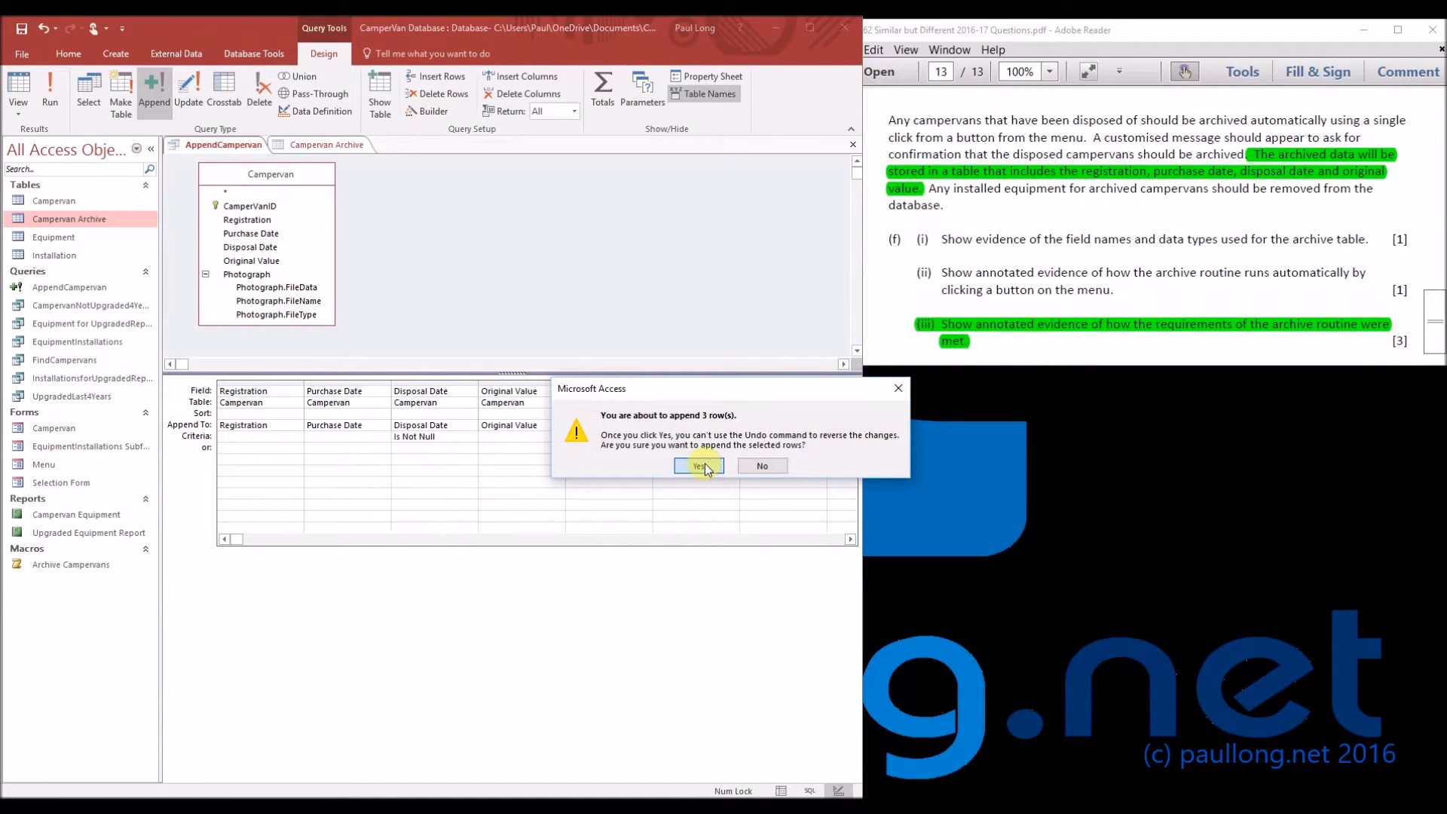
left_click(701, 466)
double_click(66, 218)
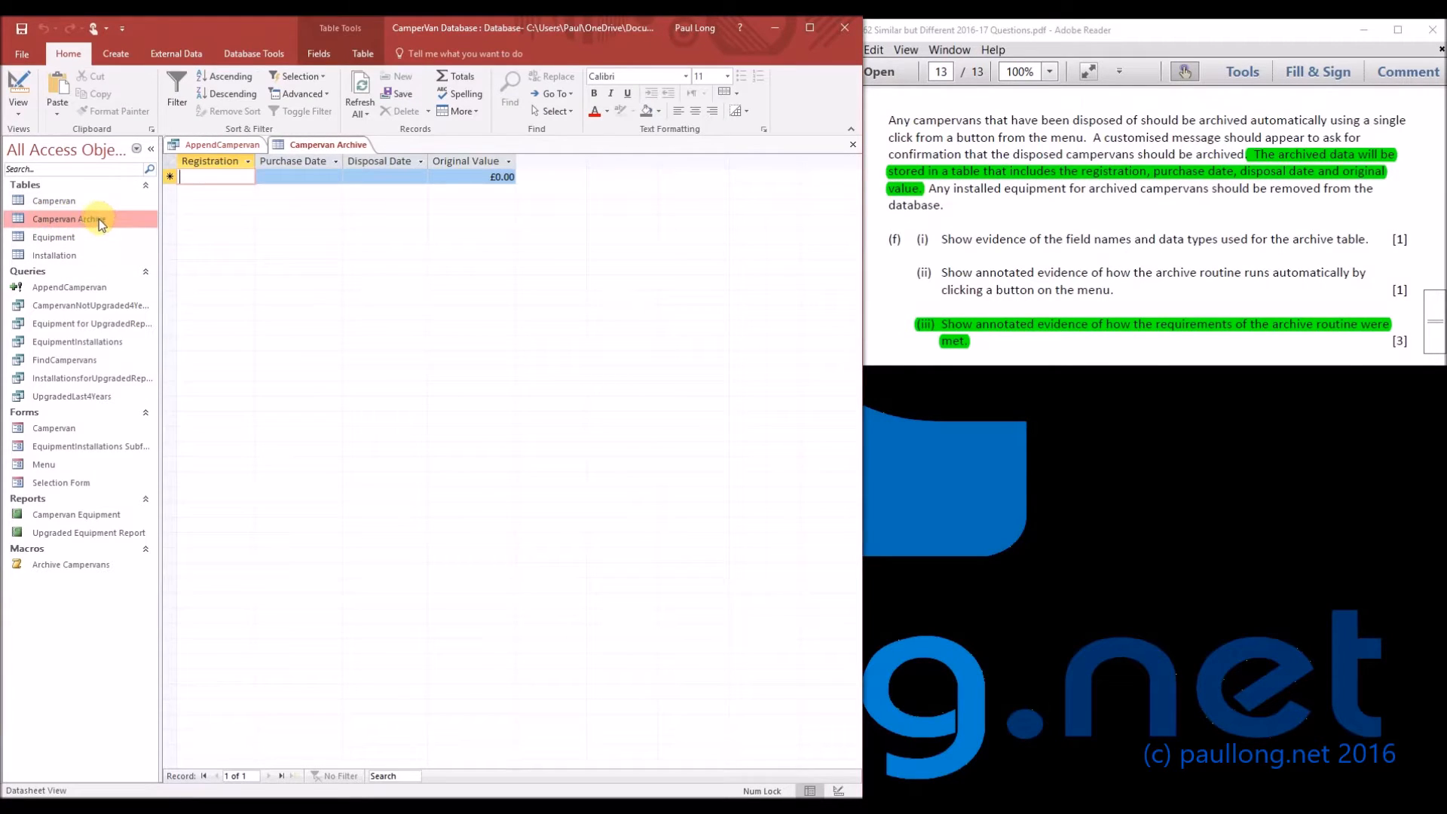
right_click(311, 148)
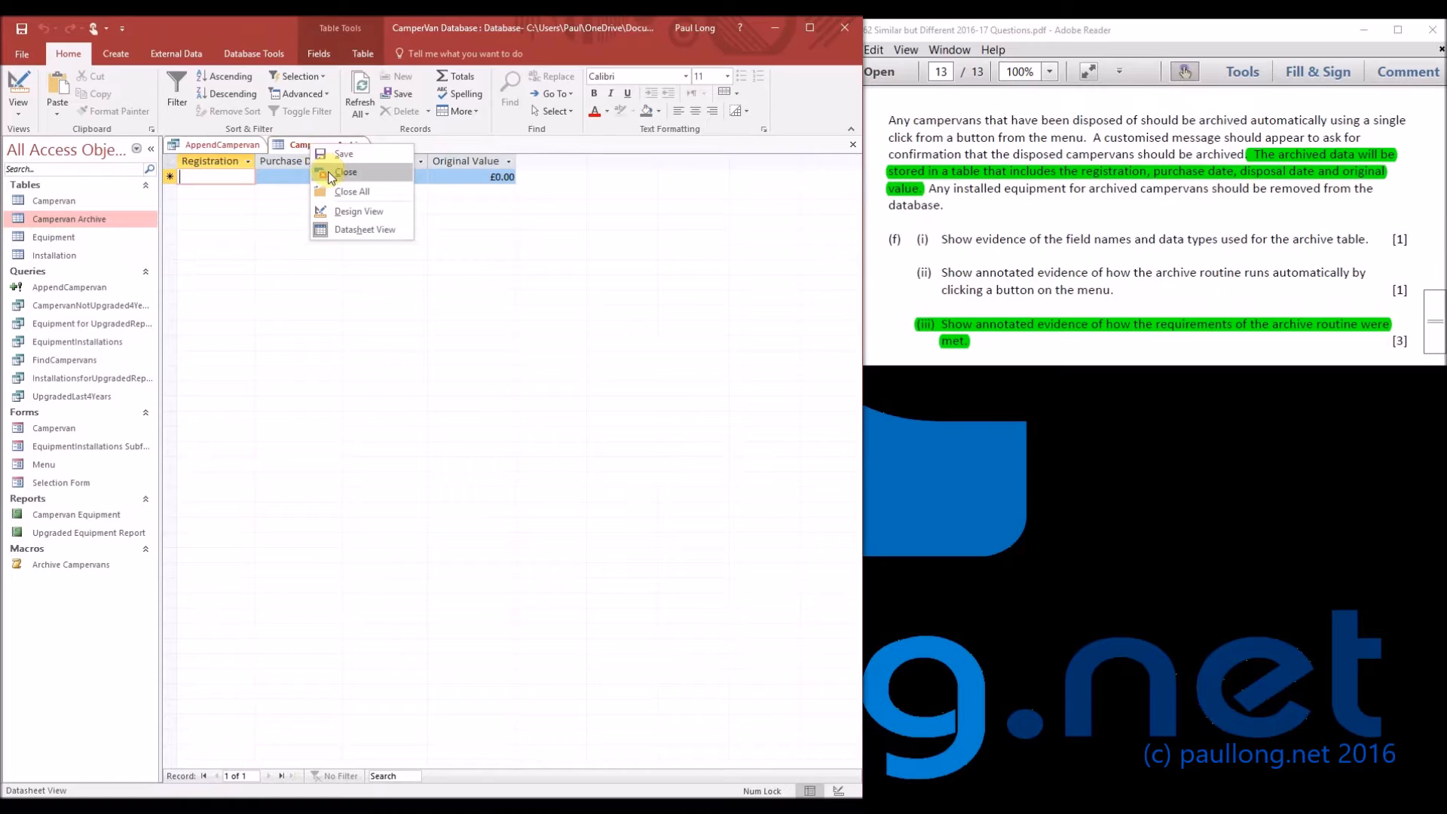
left_click(325, 172)
double_click(53, 221)
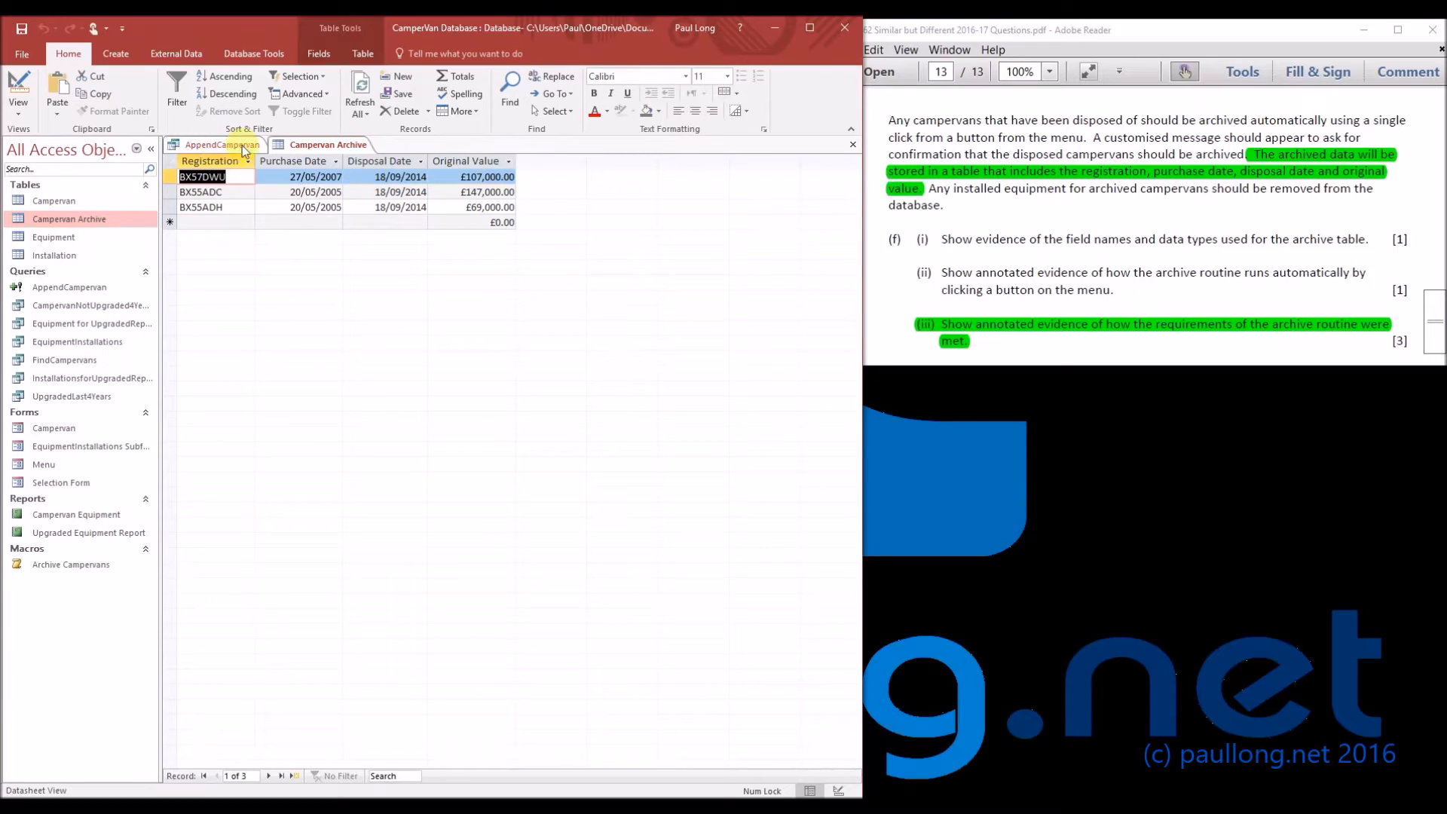
Empty the Campervan Archive table of the appended disposed campervans and return to the AppendCampervan query design
left_click_drag(164, 177, 162, 205)
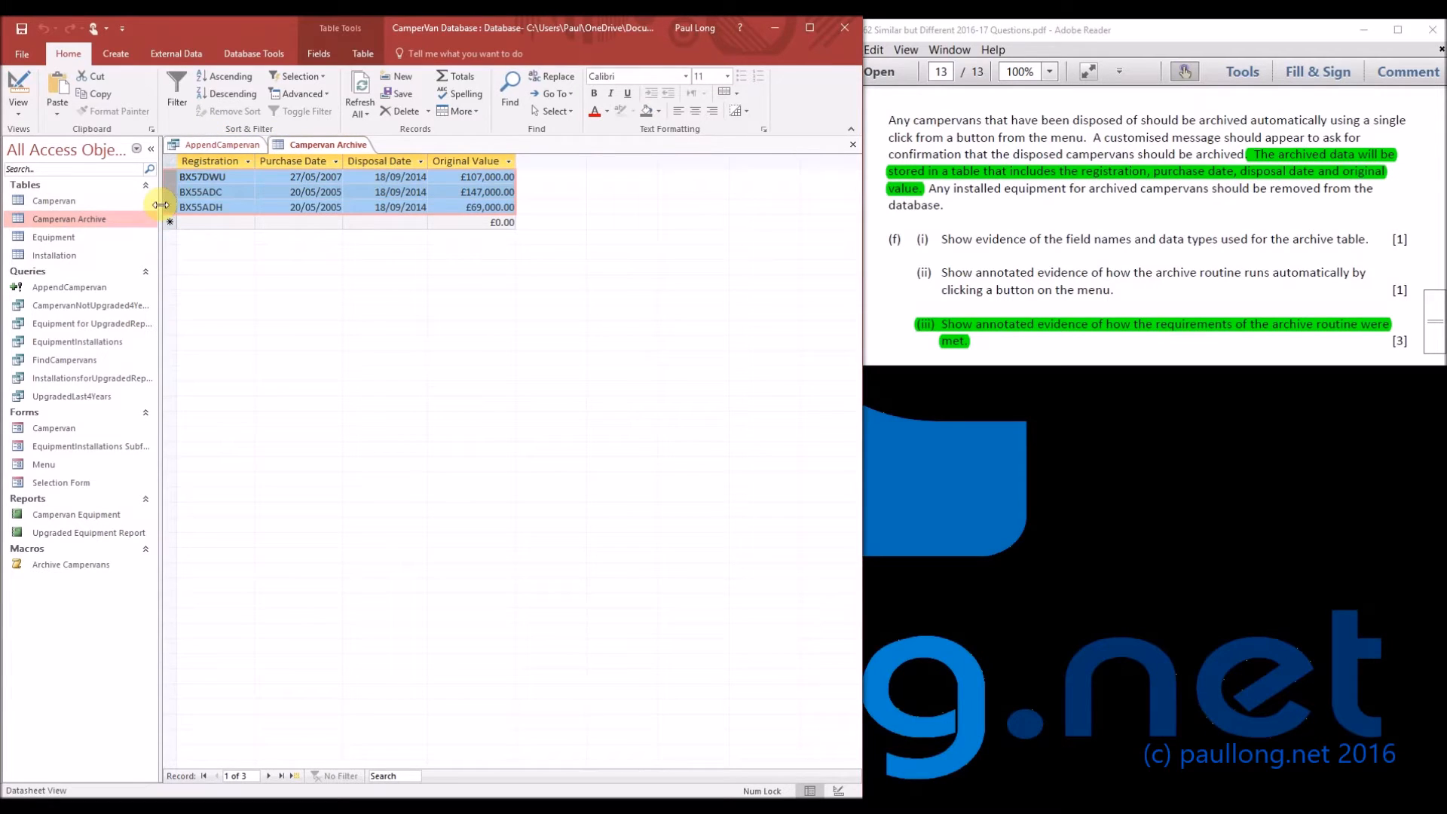
key("Delete")
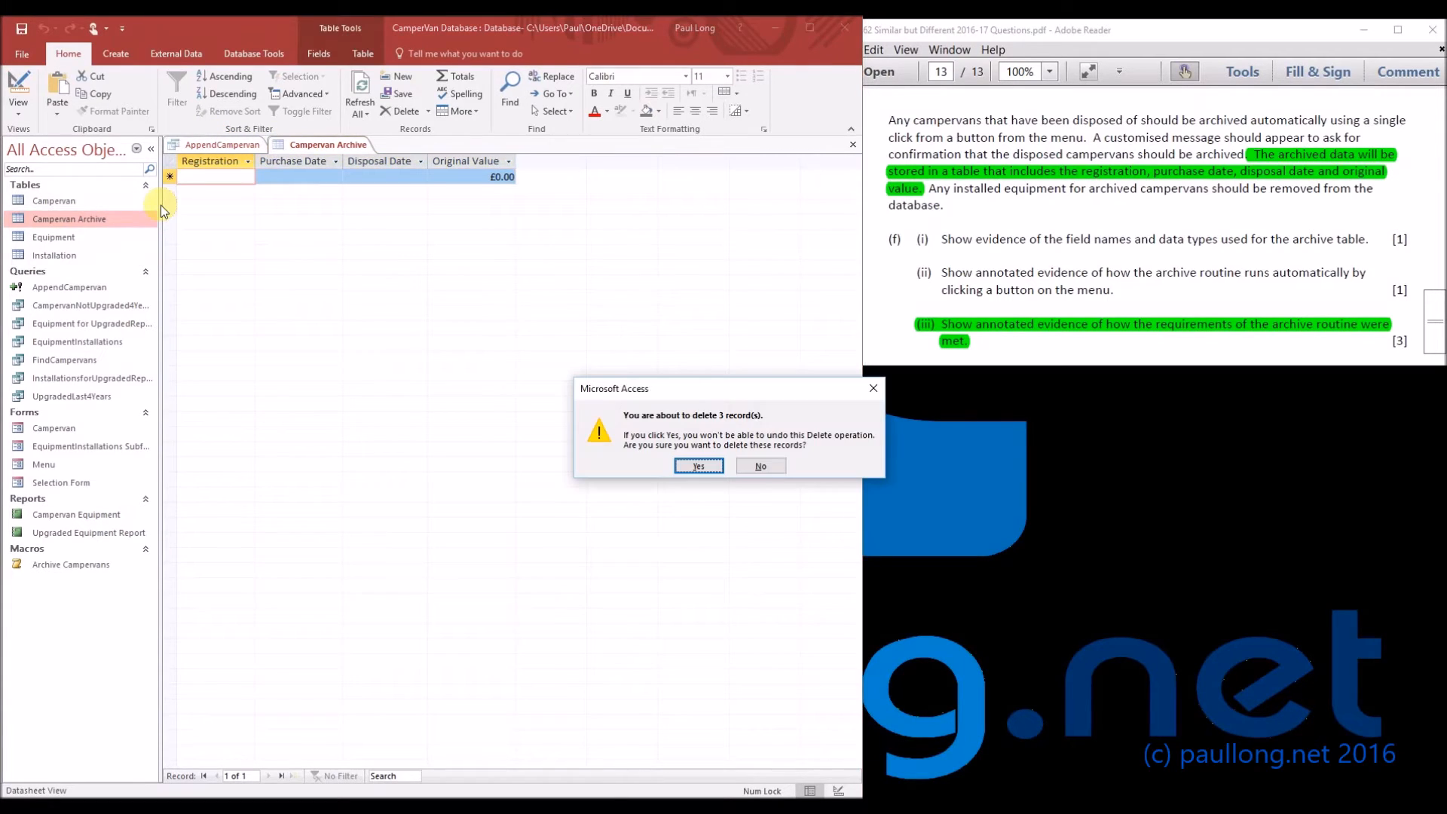
left_click(700, 467)
left_click(232, 152)
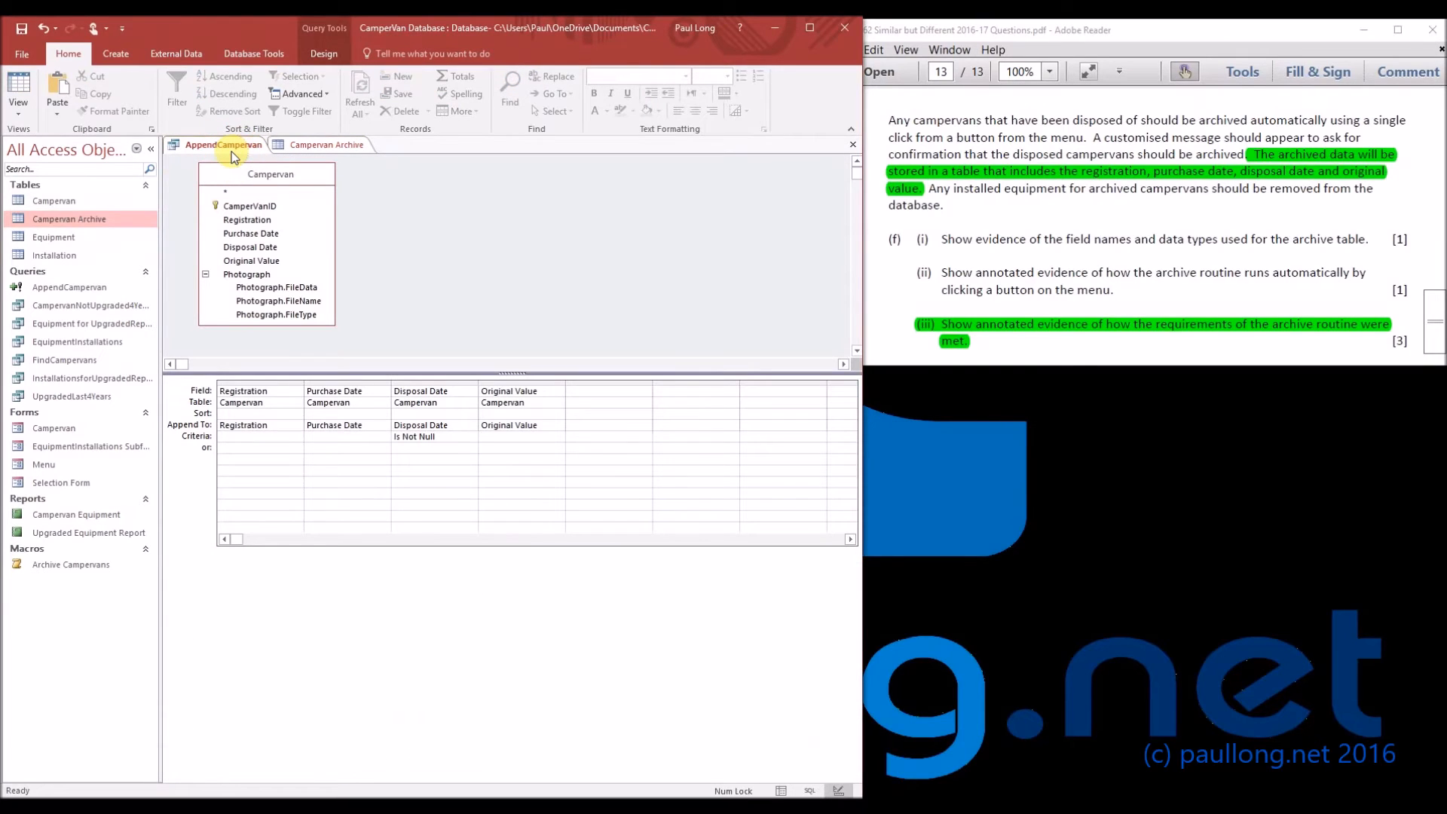